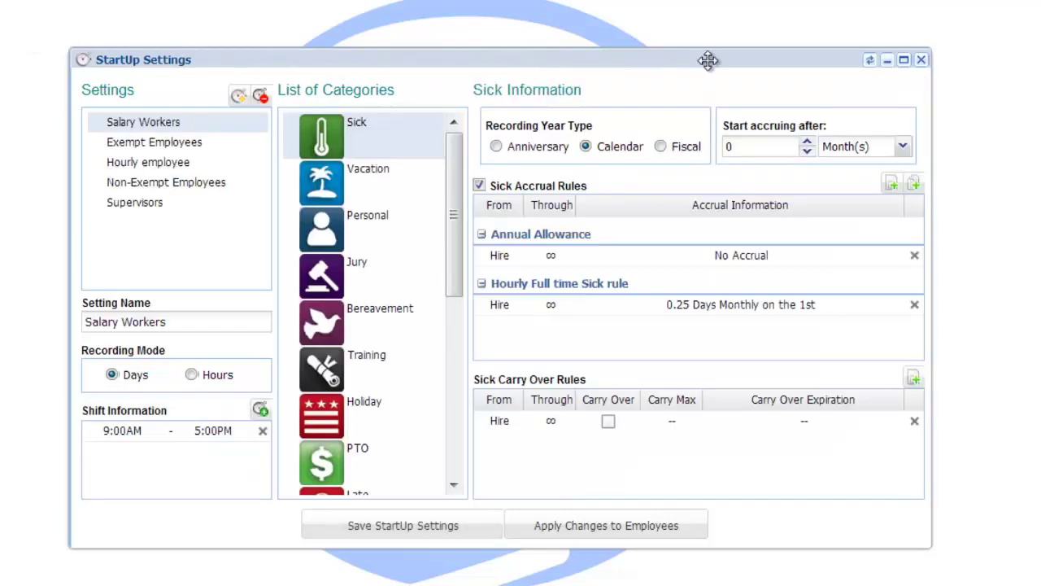
Maximize the StartUp Settings window and display the Supervisors setting
left_click(905, 64)
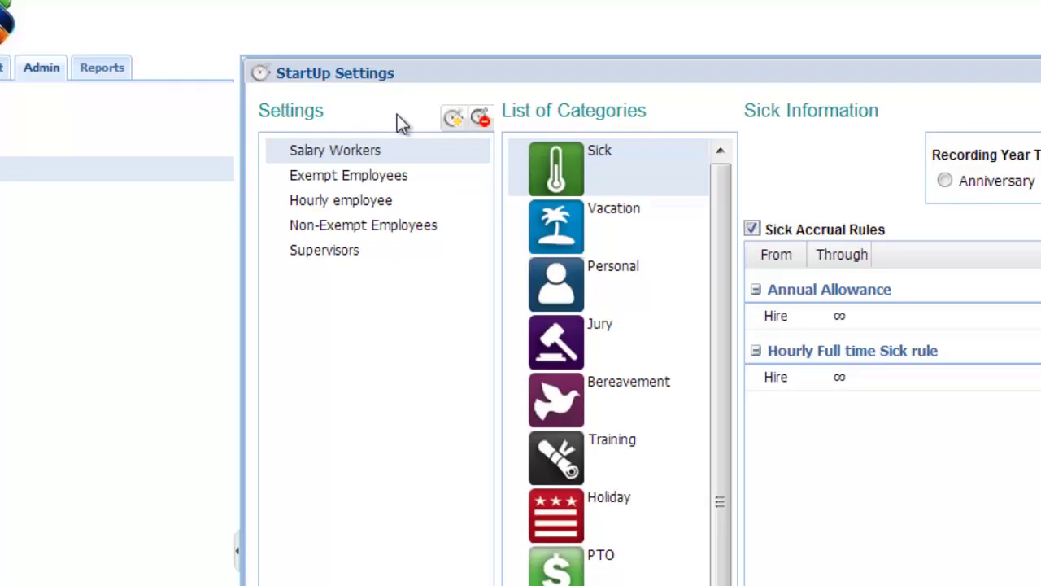
left_click(340, 252)
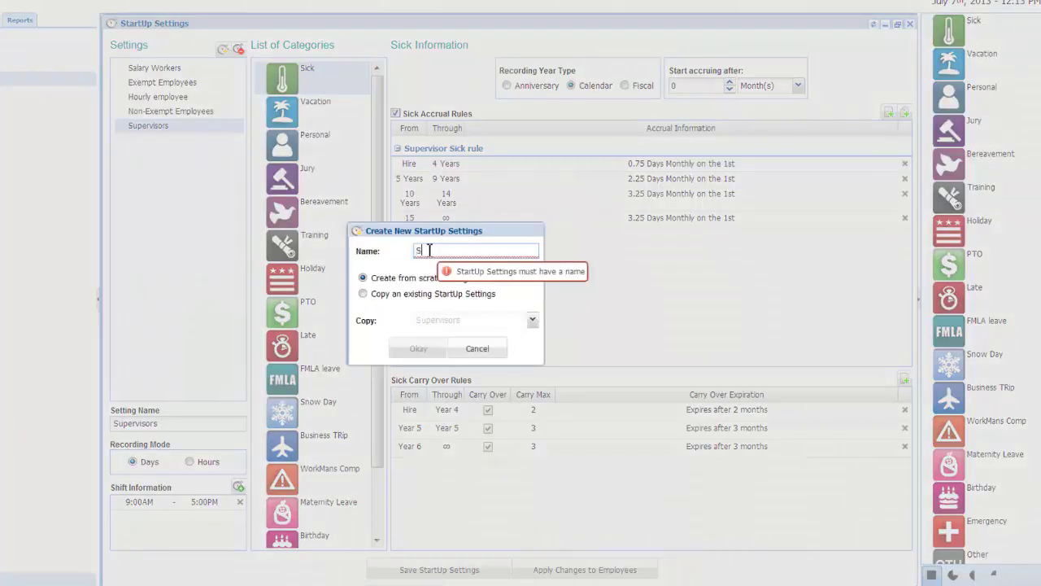
Create a new StartUp setting named "Seasonal Employees" from scratch using default values
type("easo")
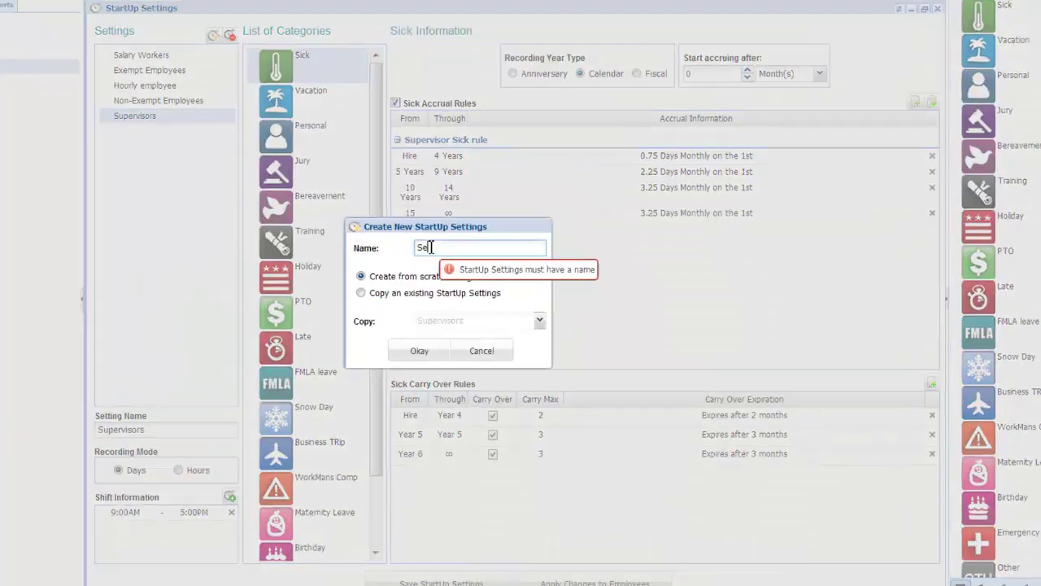
type("na")
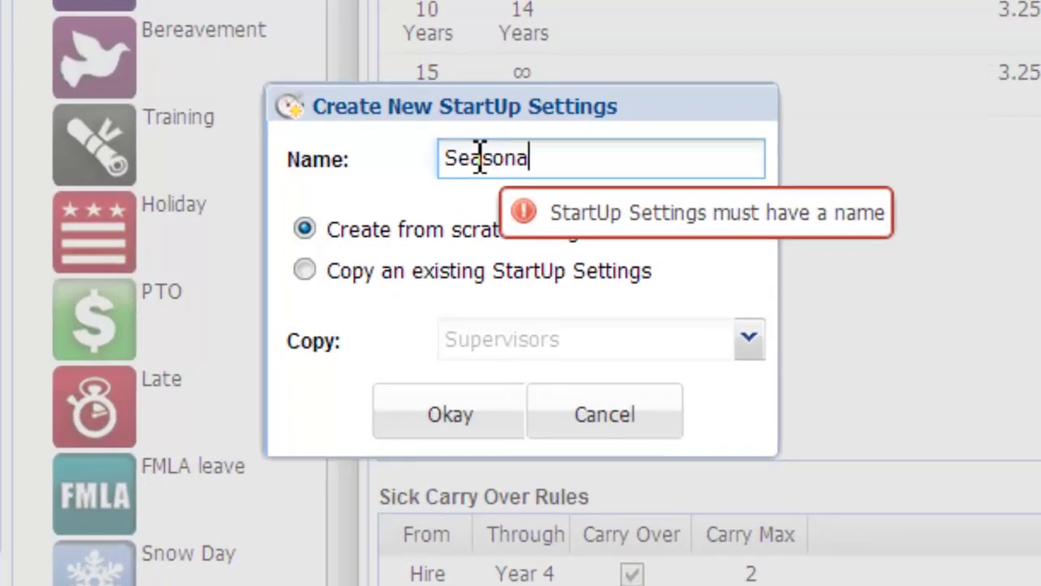
type("l Employee")
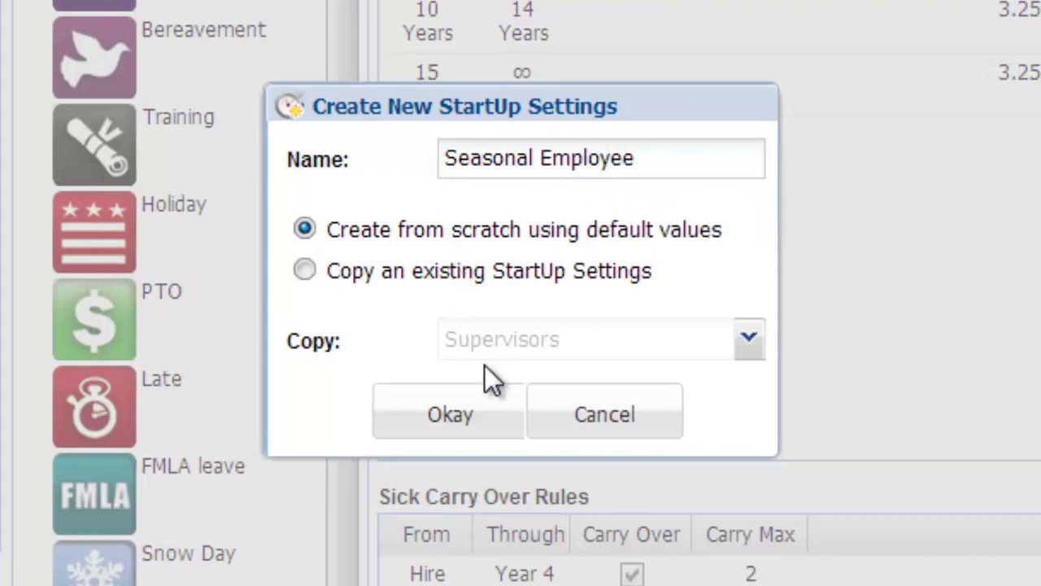
left_click(471, 423)
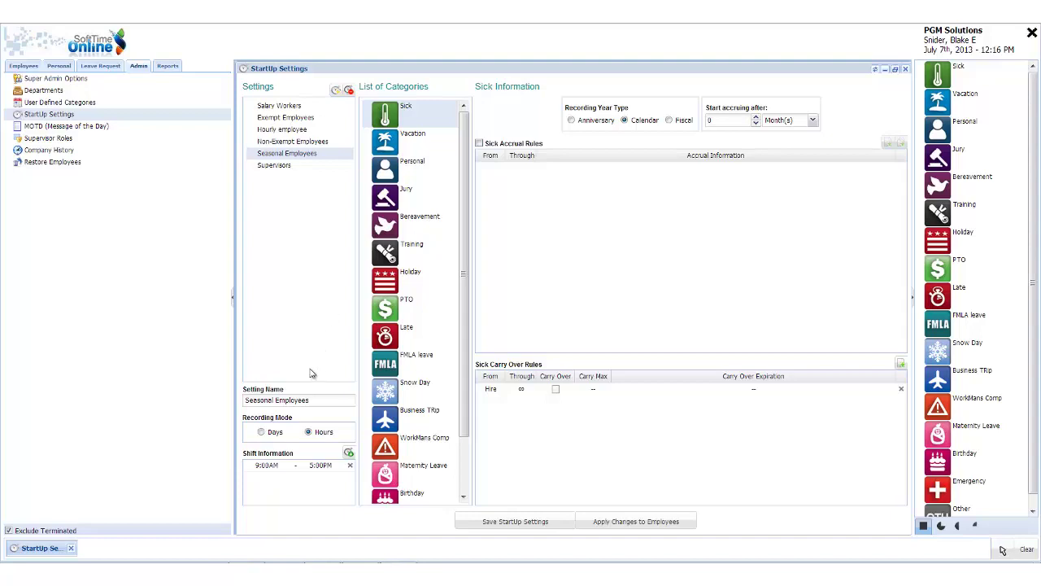
Set the Seasonal Employees recording mode to Days and open the Vacation category
left_click(261, 432)
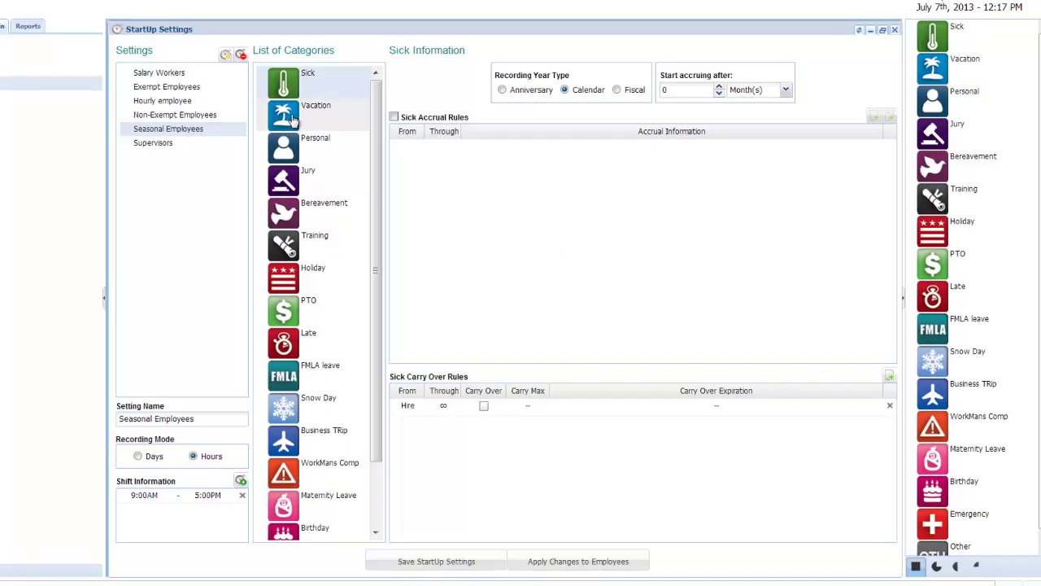
left_click(324, 70)
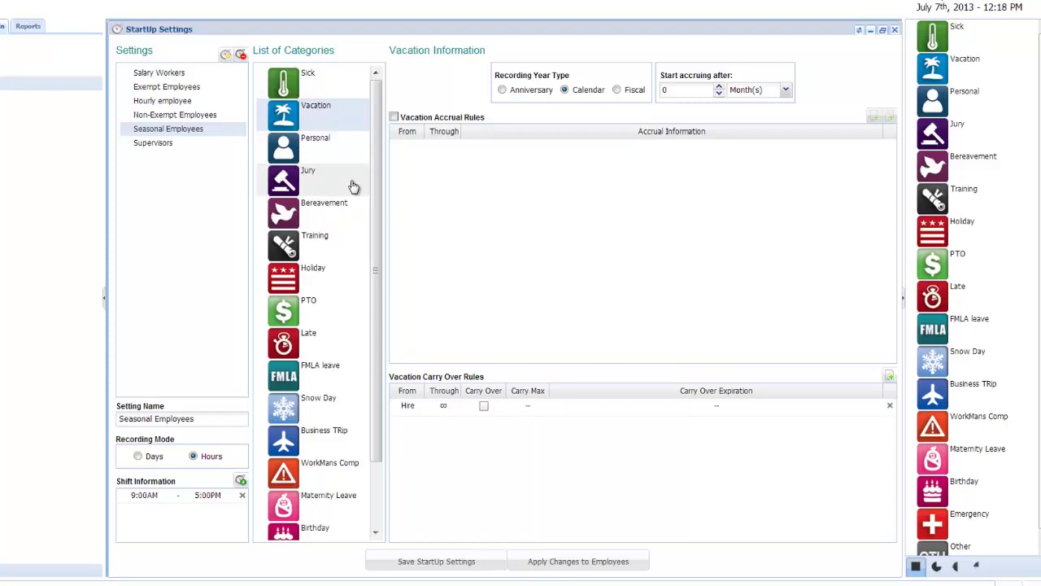
left_click(335, 110)
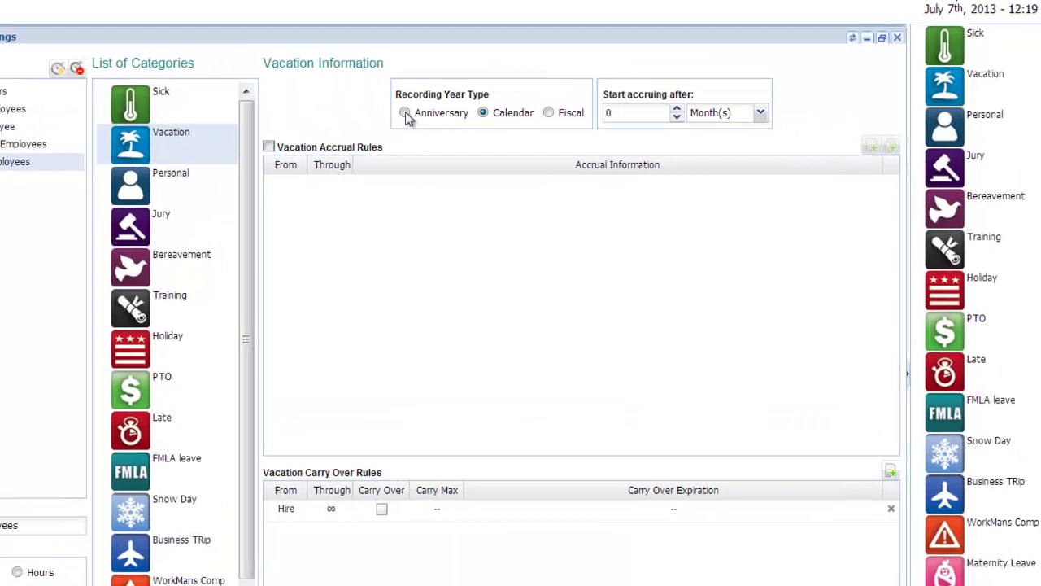
Set the Vacation recording year type to Anniversary and have accrual start after 3 weeks
left_click(502, 90)
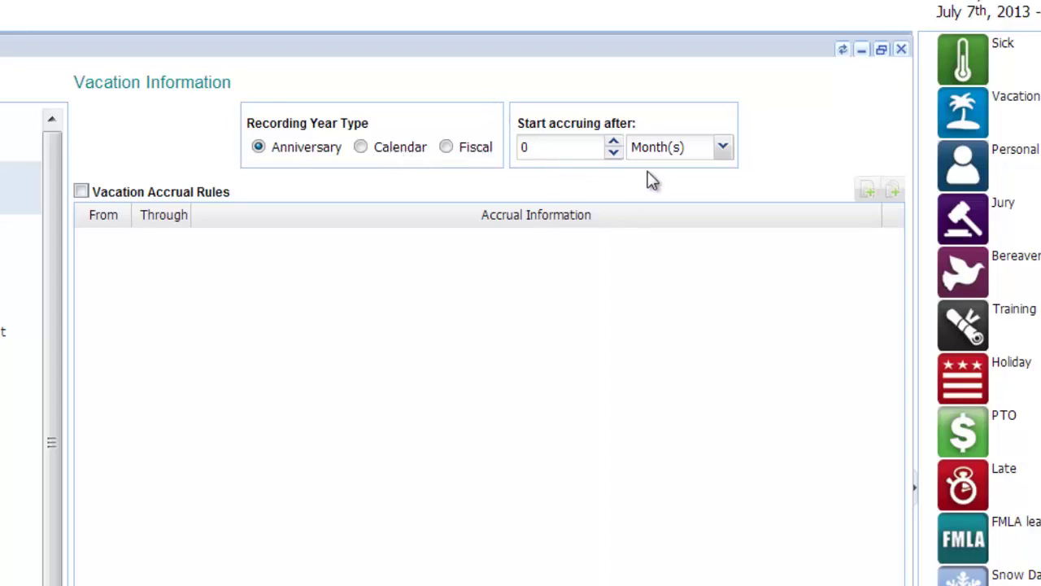
double_click(614, 142)
left_click(615, 143)
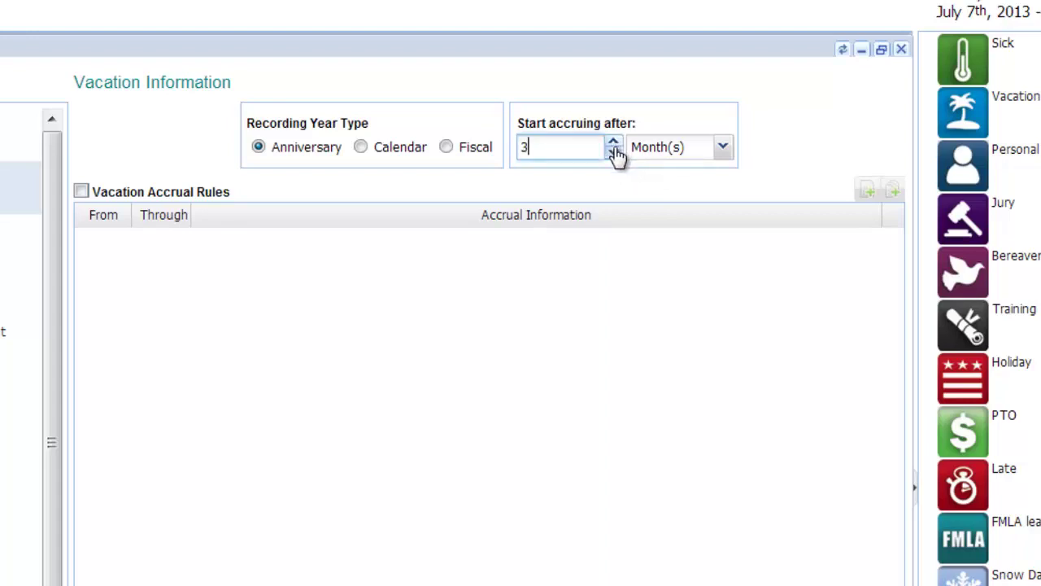
left_click(721, 147)
left_click(672, 197)
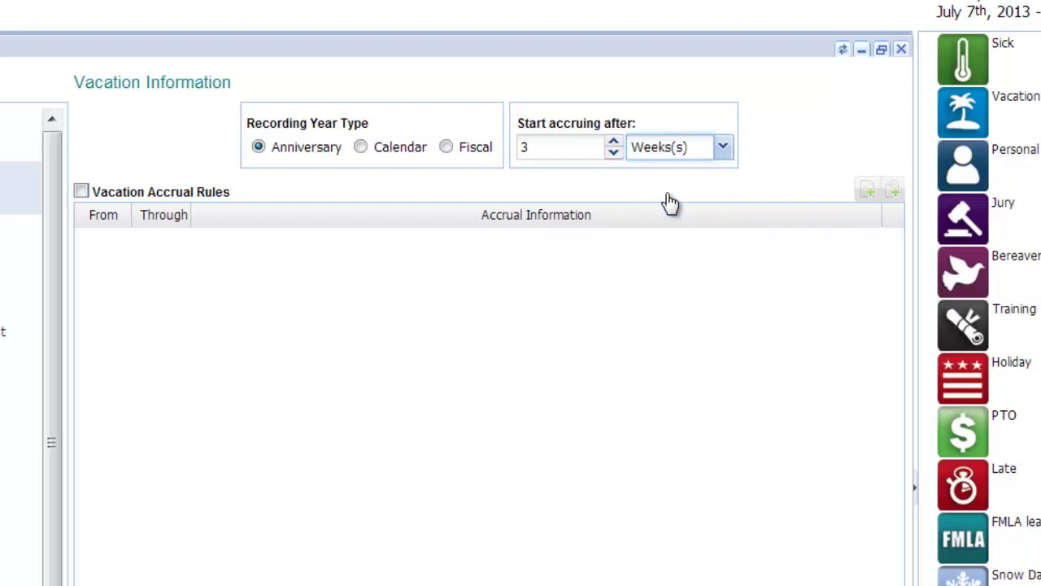
left_click(583, 167)
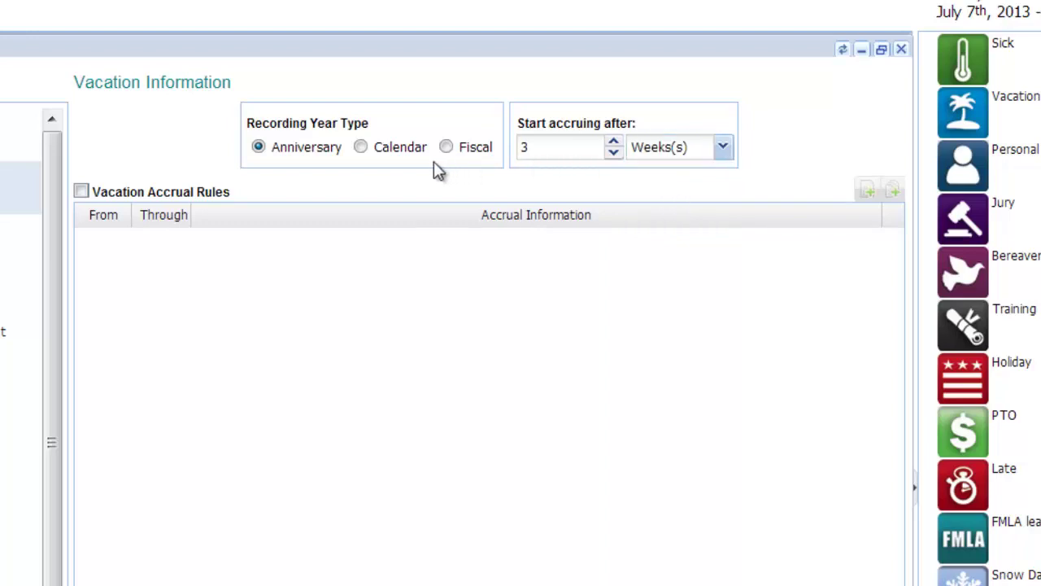
Enable Vacation accrual rules and add a new rule named "PT Rule 1"
left_click(80, 192)
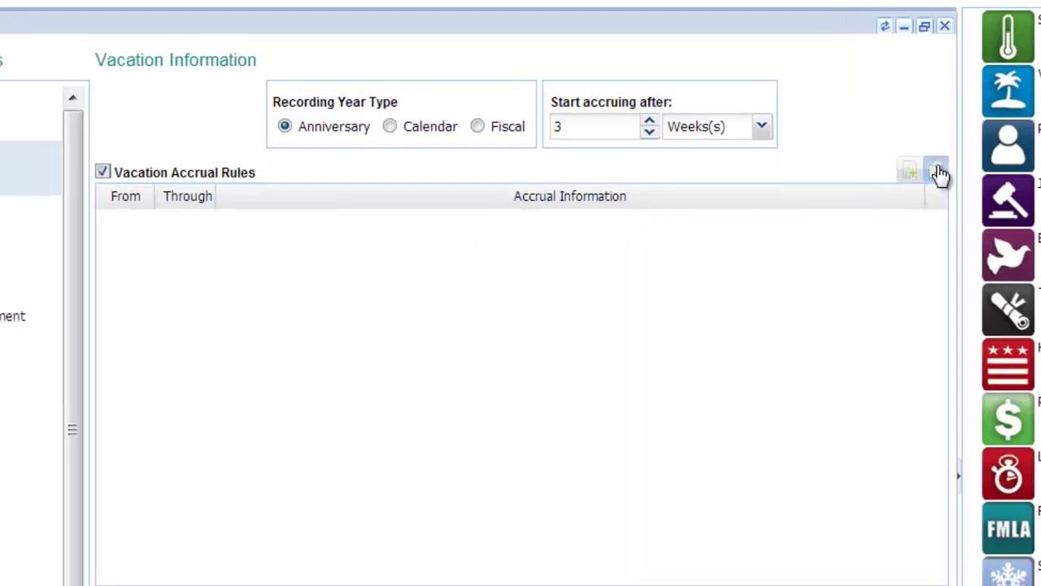
left_click(937, 171)
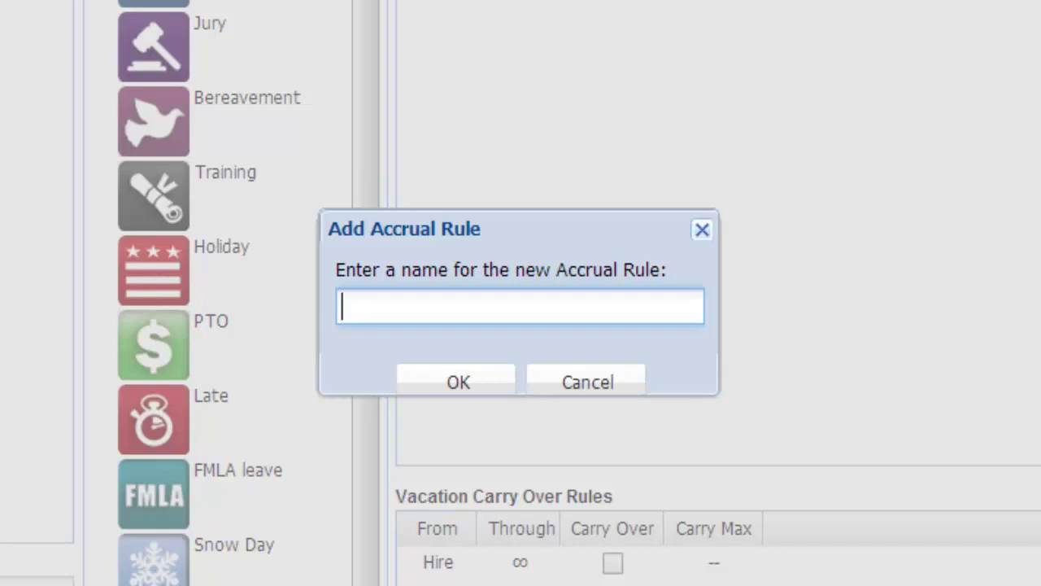
type("PT Rule 1")
key("Return")
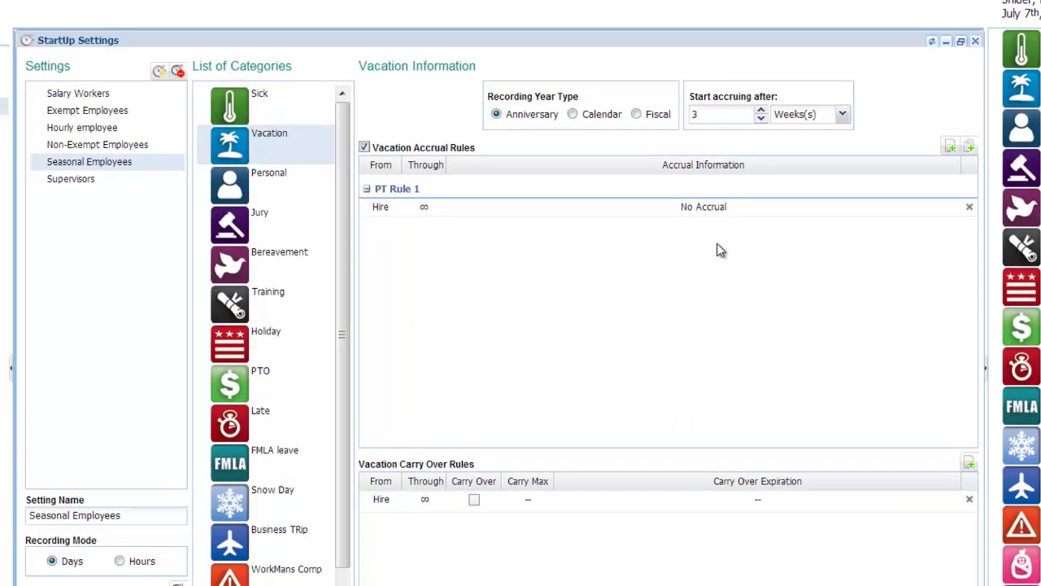
Set PT Rule 1's accrual to 1 day with the Monthly Special frequency and open its month-by-month settings
double_click(496, 211)
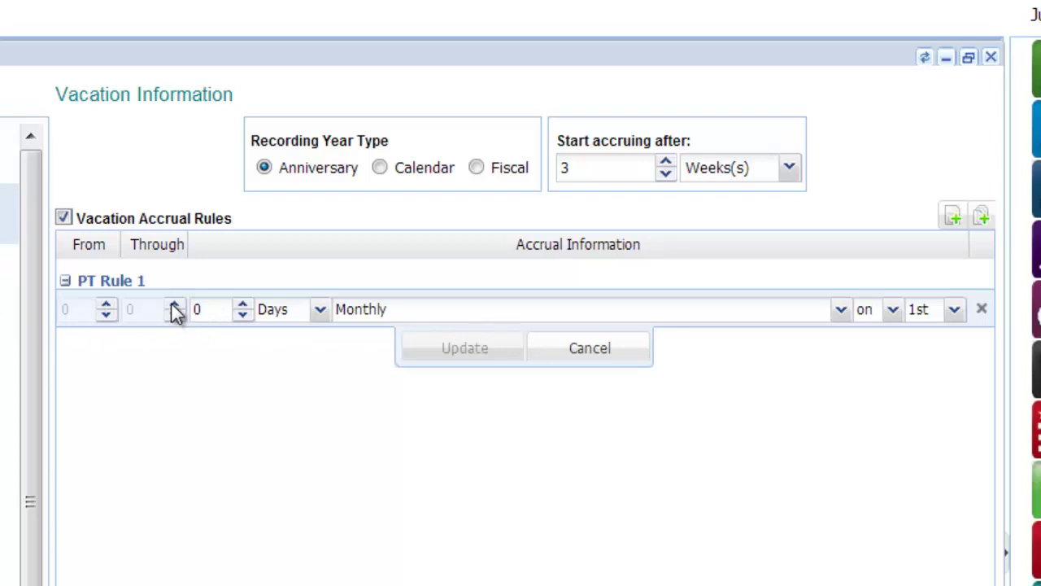
left_click(244, 306)
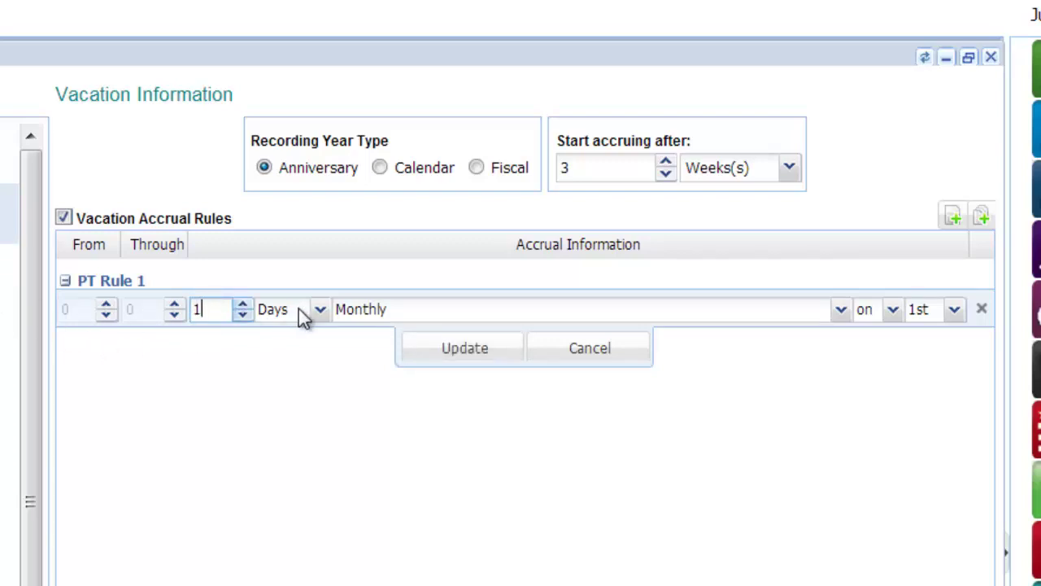
left_click(523, 318)
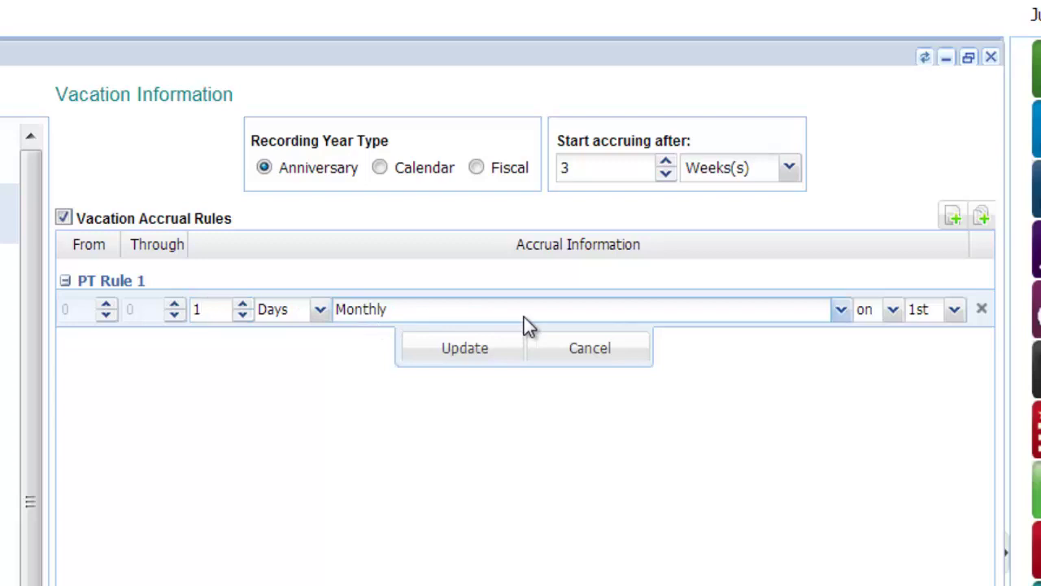
left_click(840, 313)
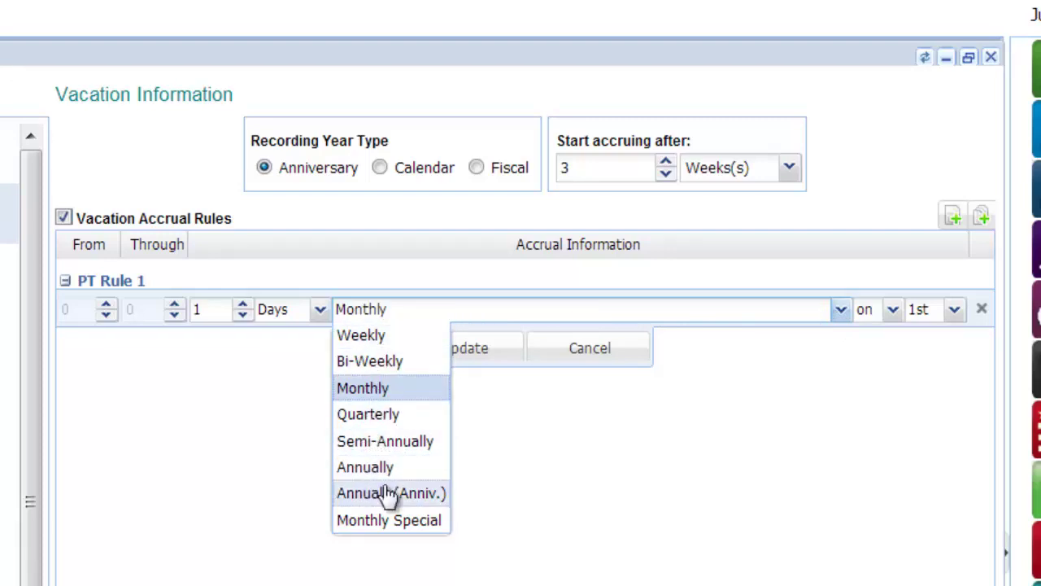
left_click(389, 525)
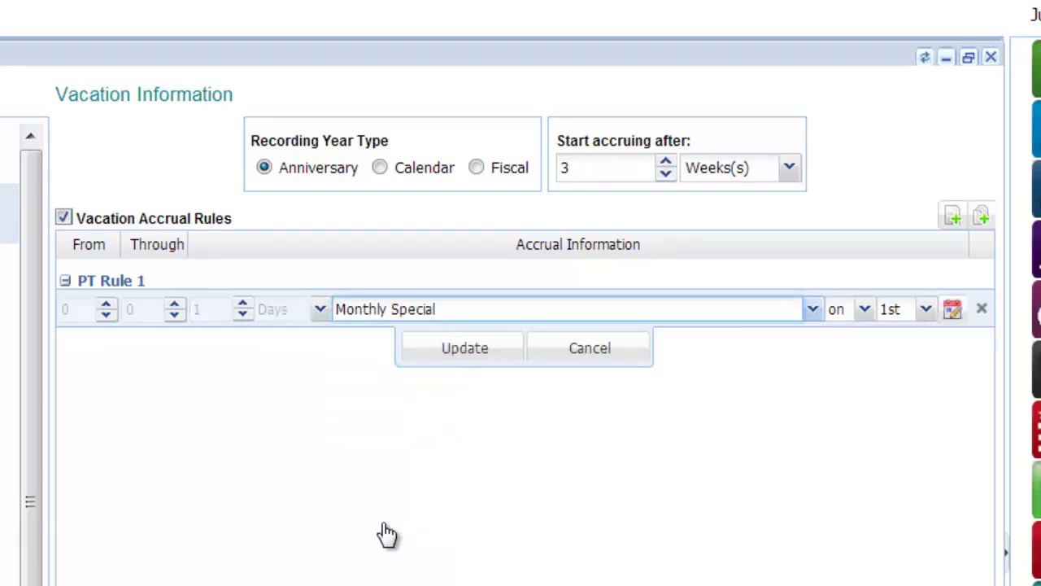
left_click(458, 364)
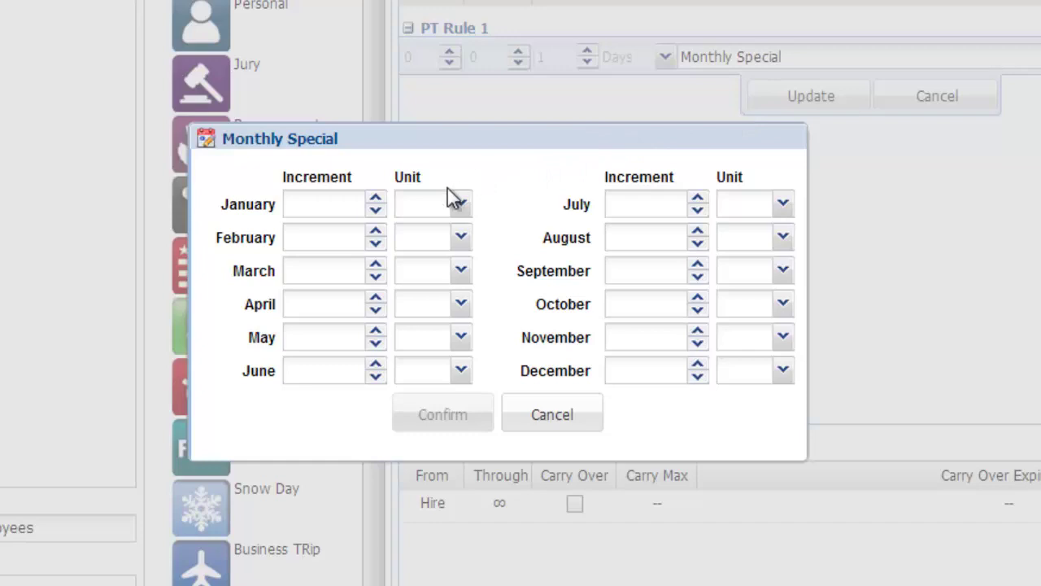
Set the Monthly Special increment to 1 for each month from April through August
left_click(377, 298)
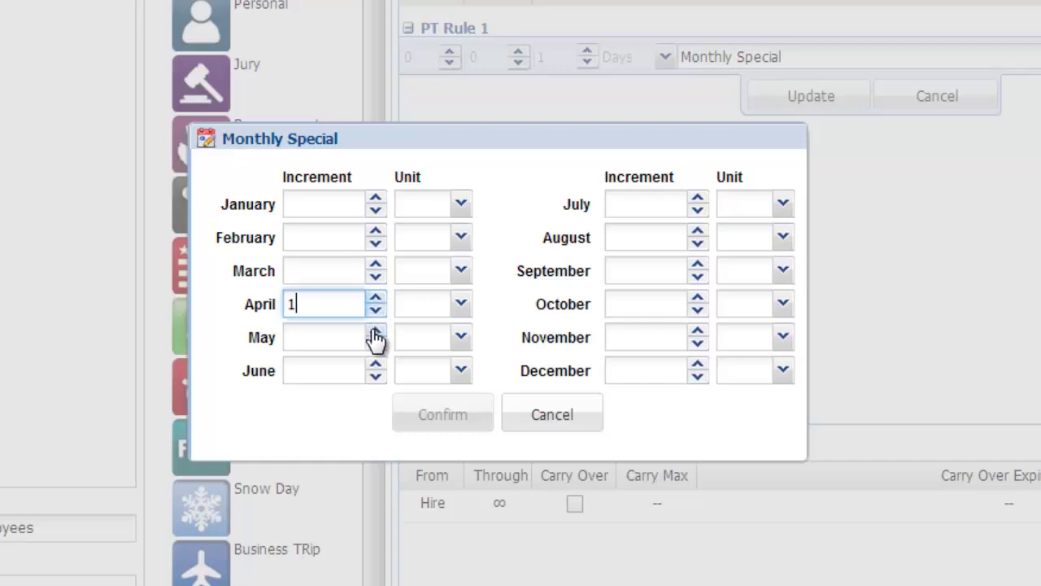
left_click(376, 331)
left_click(377, 366)
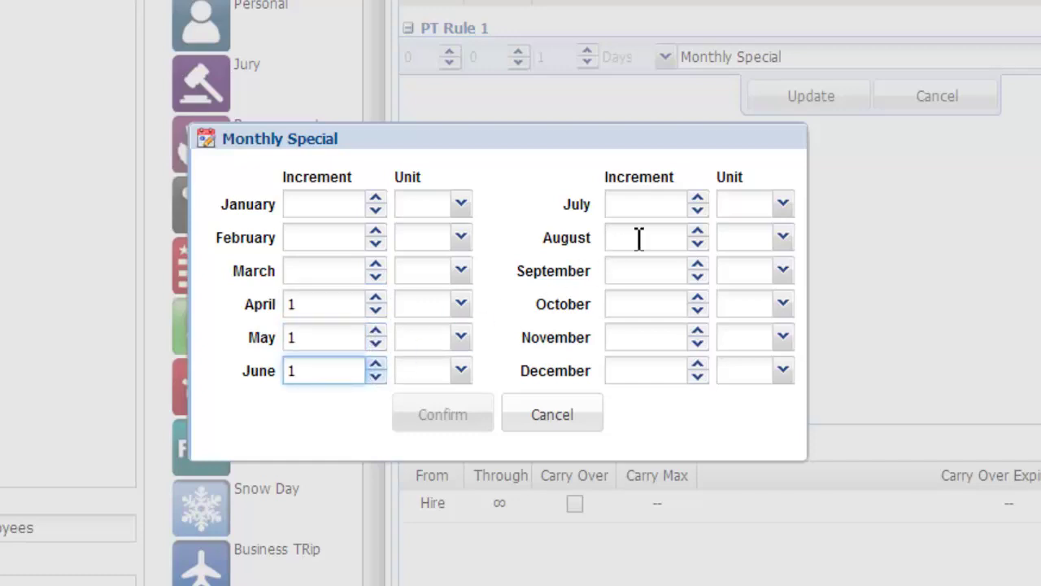
left_click(698, 200)
left_click(697, 232)
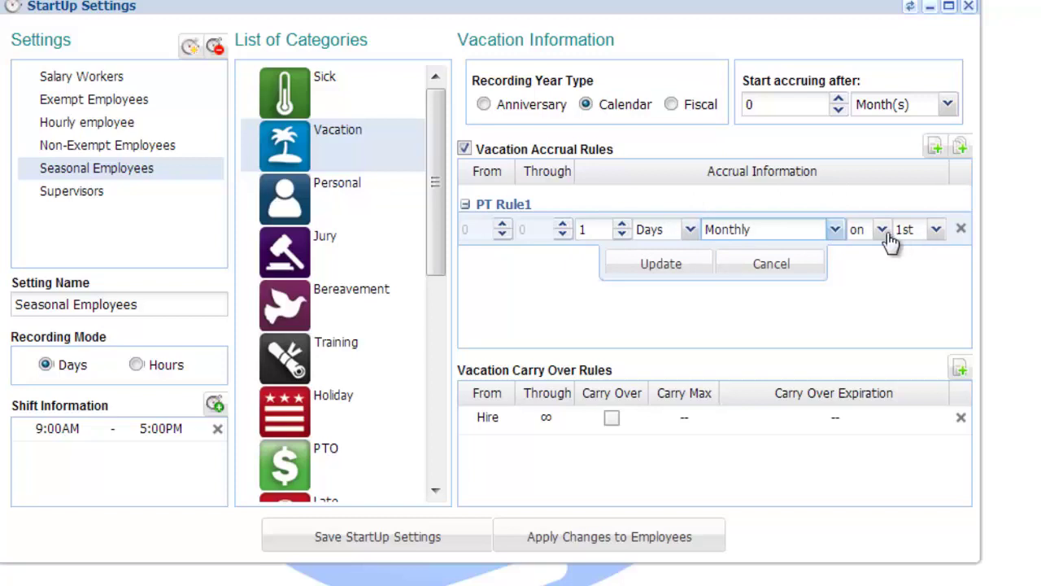
Set the PT Rule1 monthly accrual day to the 5th and view the available frequencies
left_click(936, 231)
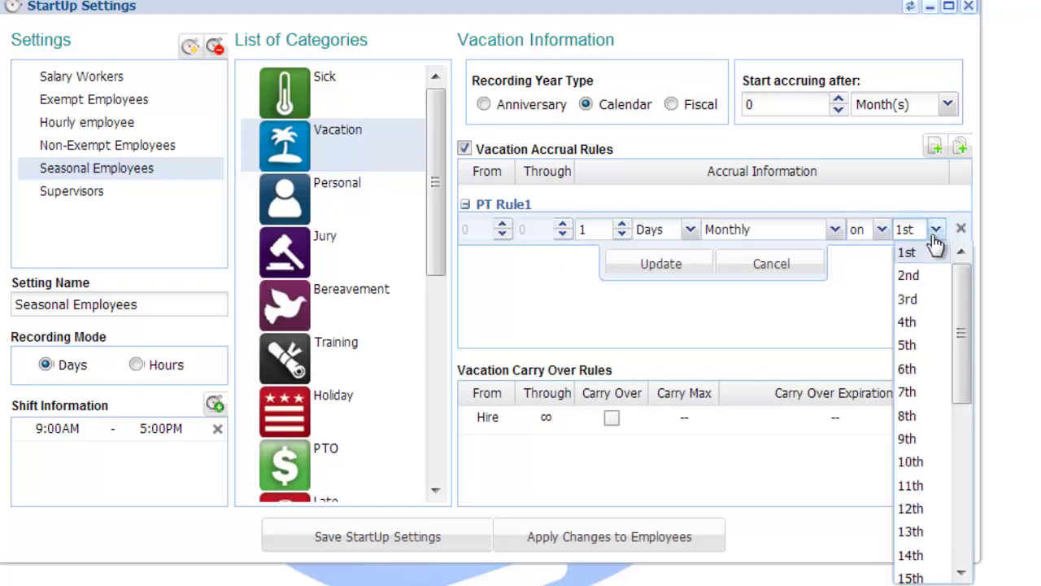
left_click(925, 344)
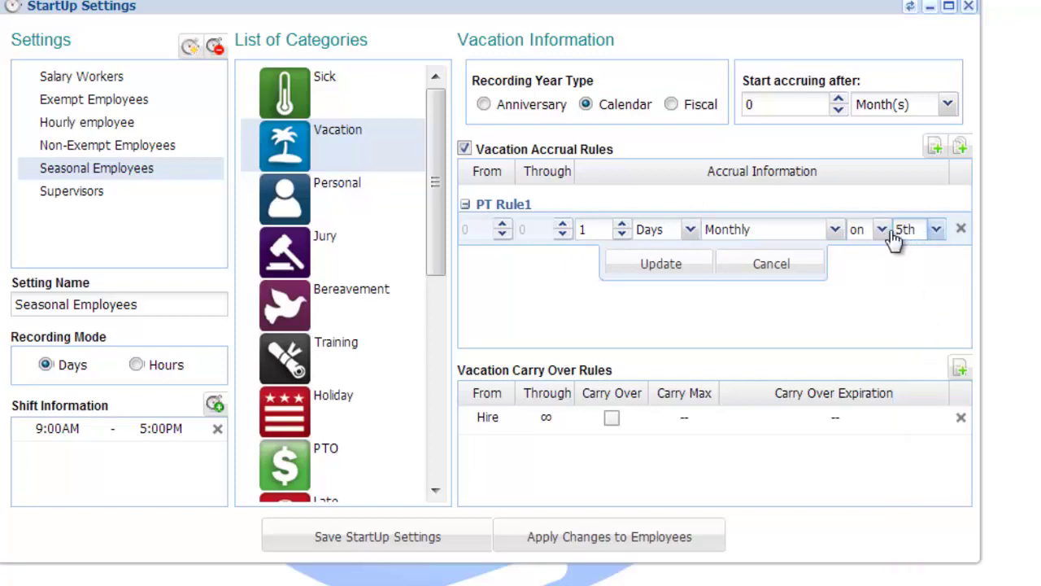
left_click(827, 232)
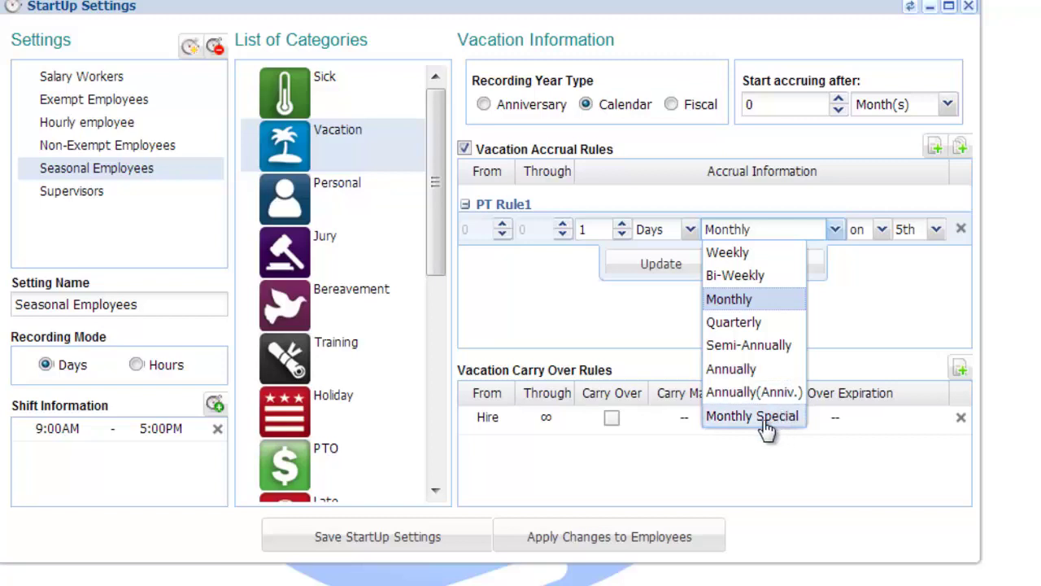
Change the PT Rule1 accrual amount to 1.25 minutes
left_click(690, 230)
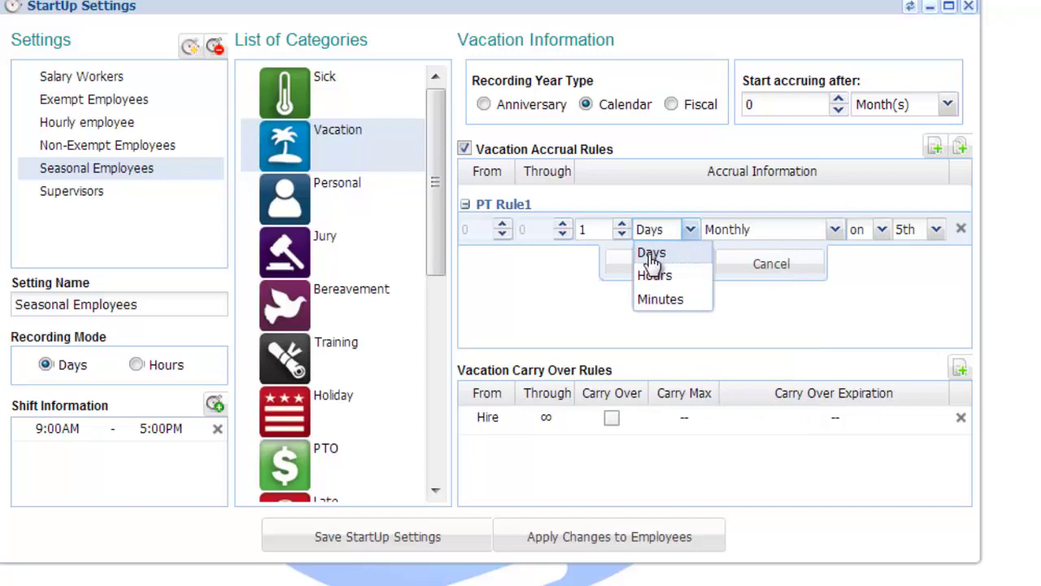
left_click(660, 301)
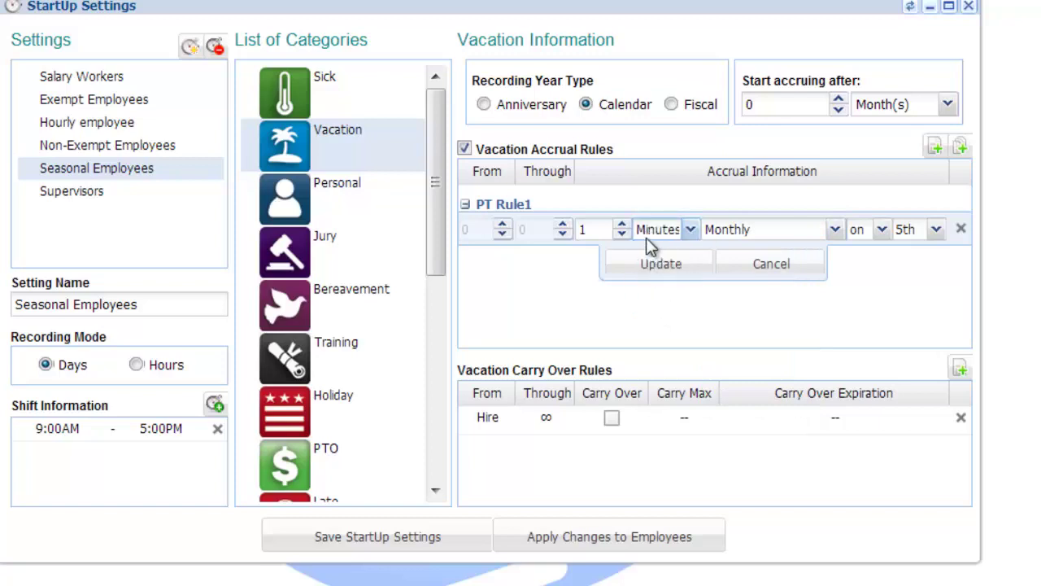
left_click(592, 231)
type(".25")
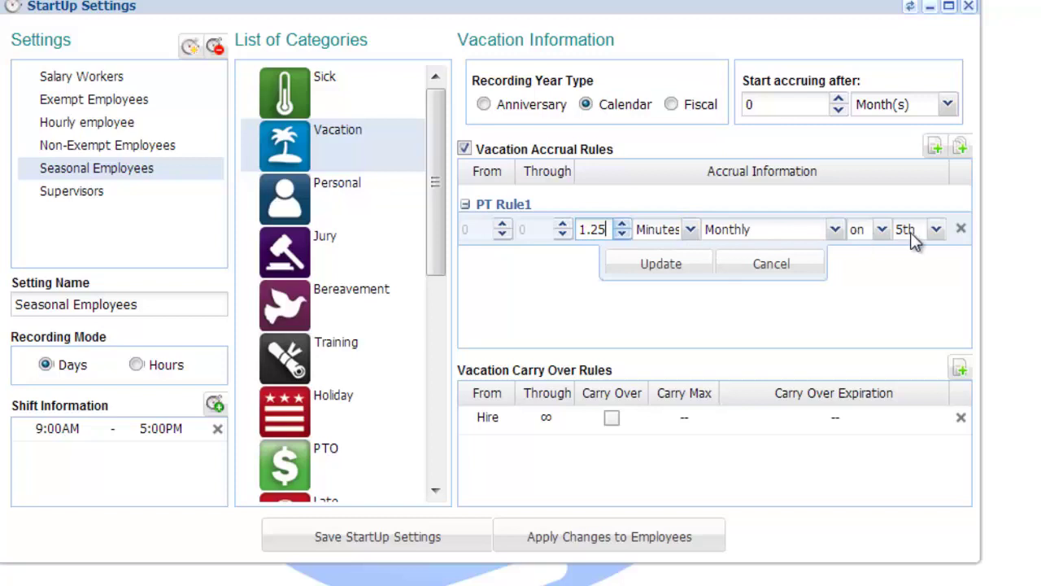
Switch PT Rule1 from a fixed date to a "per" interval of 1 month
left_click(836, 231)
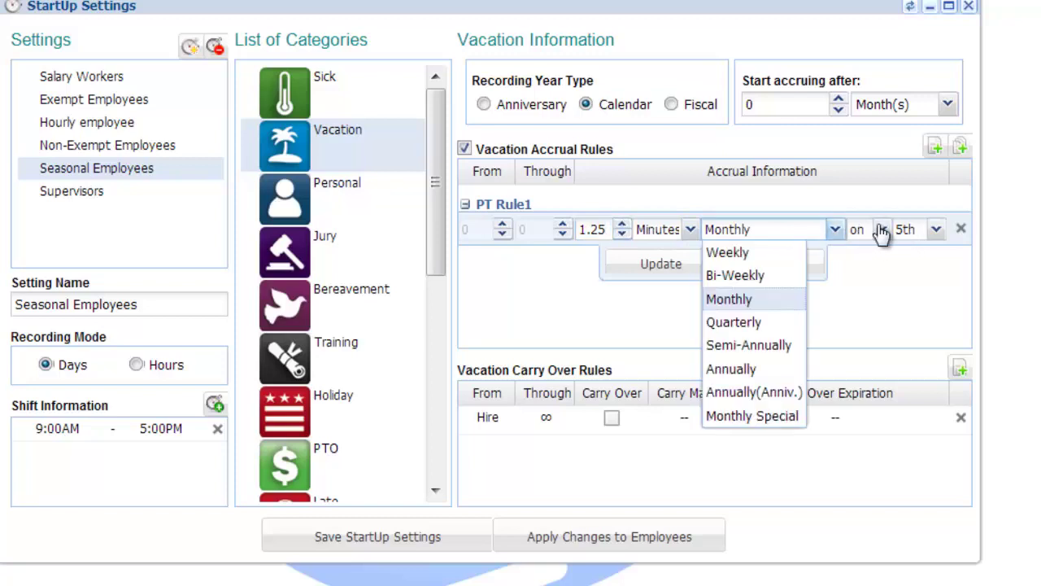
left_click(882, 231)
left_click(866, 276)
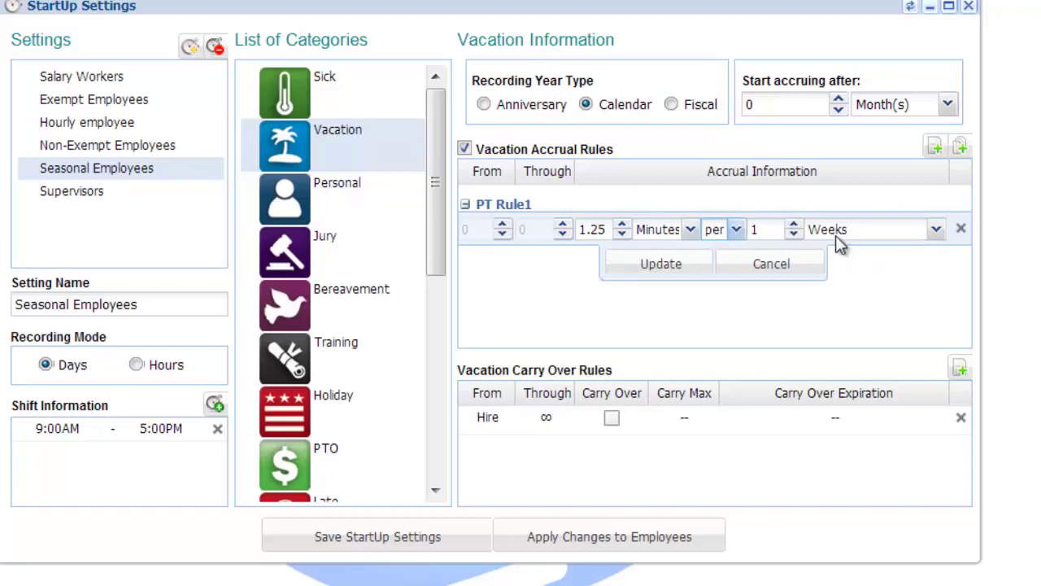
left_click(937, 236)
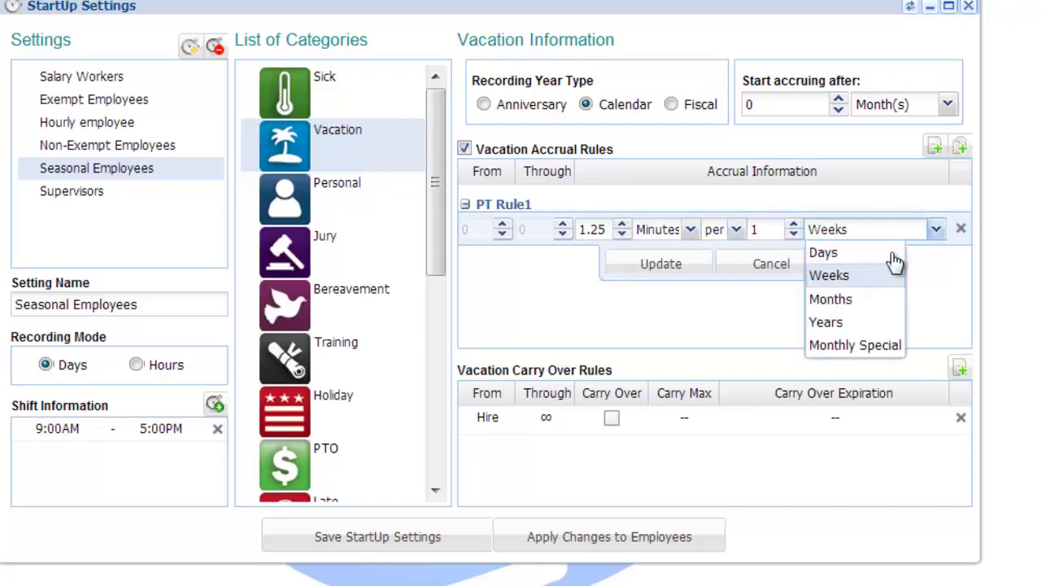
left_click(854, 300)
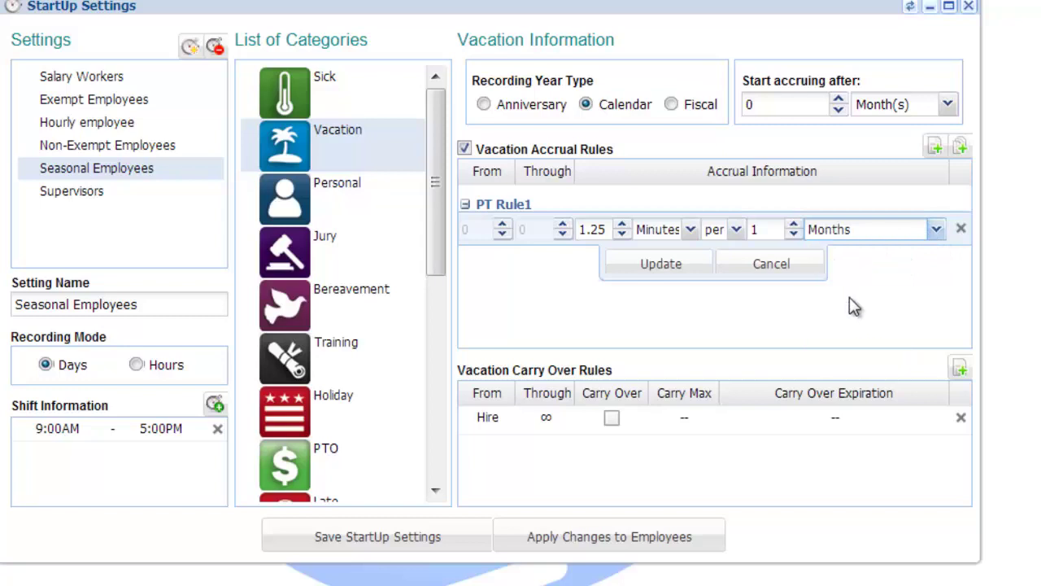
Apply the pending PT Rule1 edit and add a second vacation accrual interval starting at 3 years
left_click(682, 264)
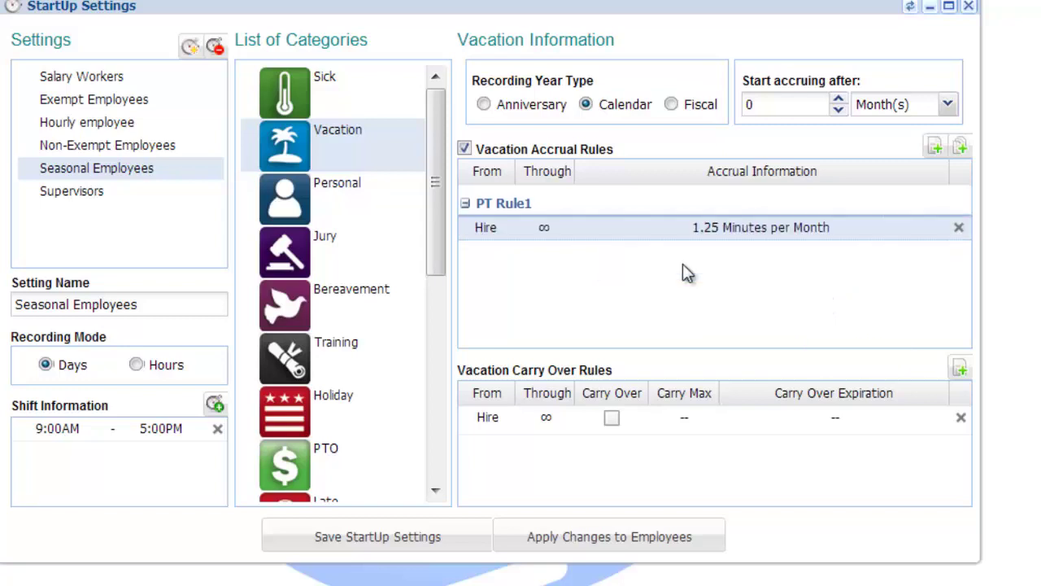
left_click(936, 148)
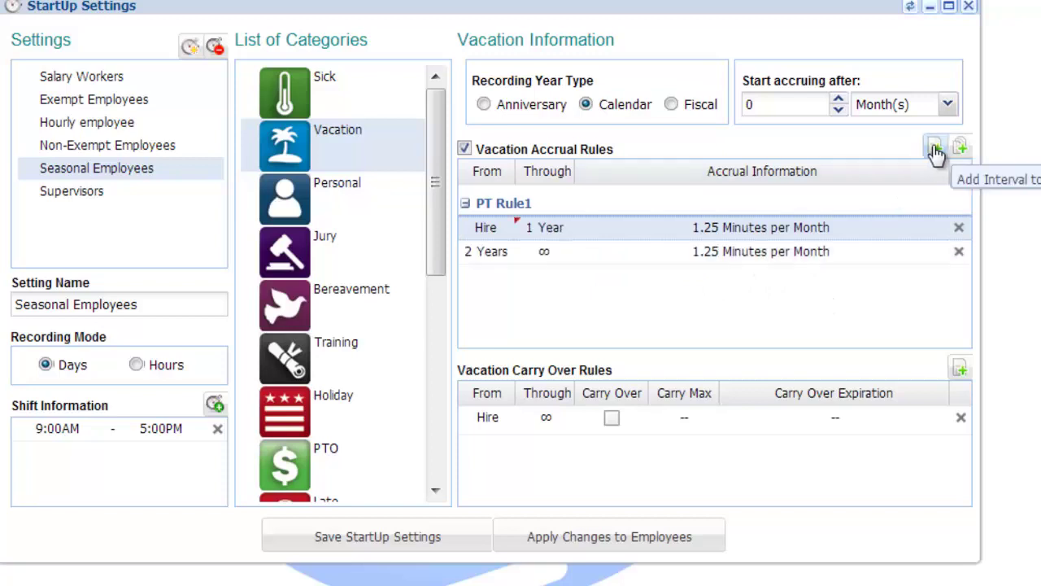
left_click(571, 256)
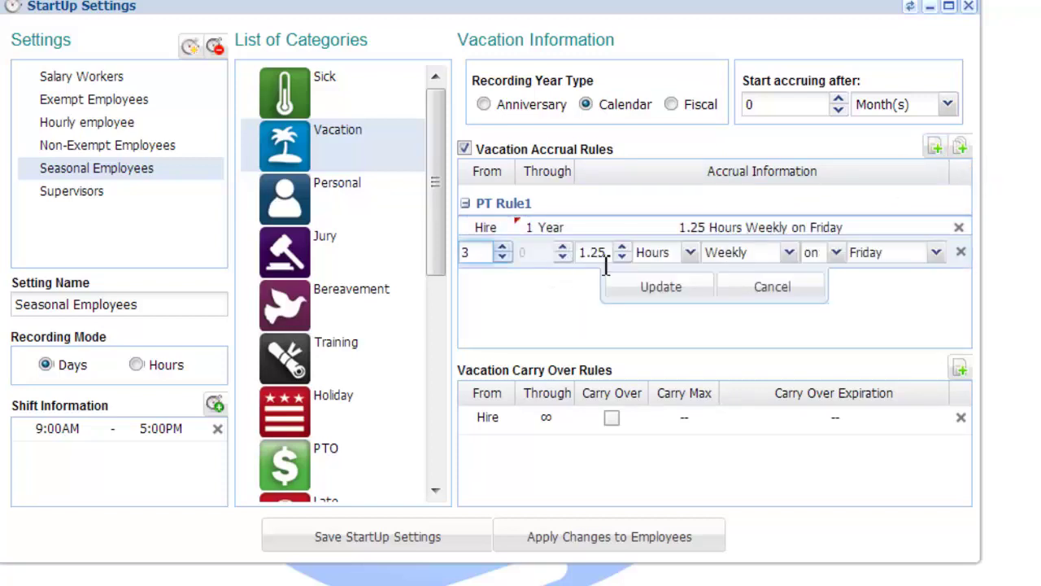
left_click(709, 287)
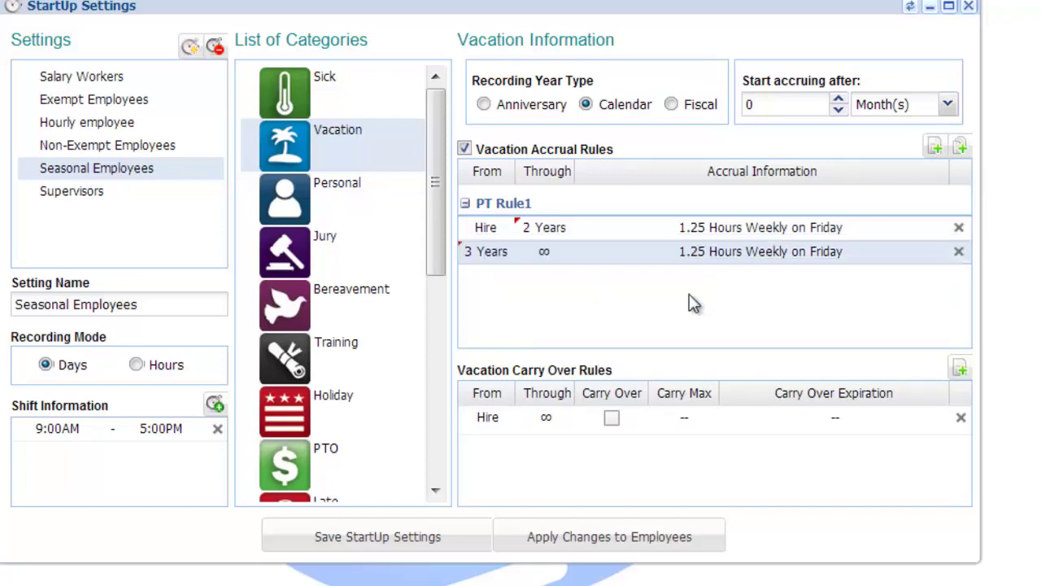
Set the accrual amount of the 3-year PT Rule1 interval to 1.5 hours and apply the change
left_click(724, 257)
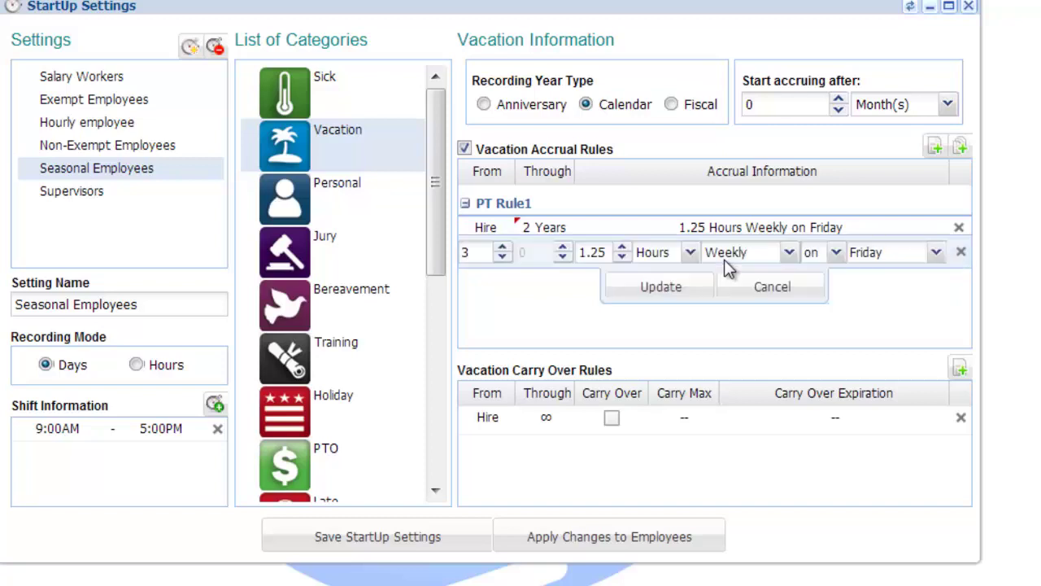
double_click(598, 253)
type("5")
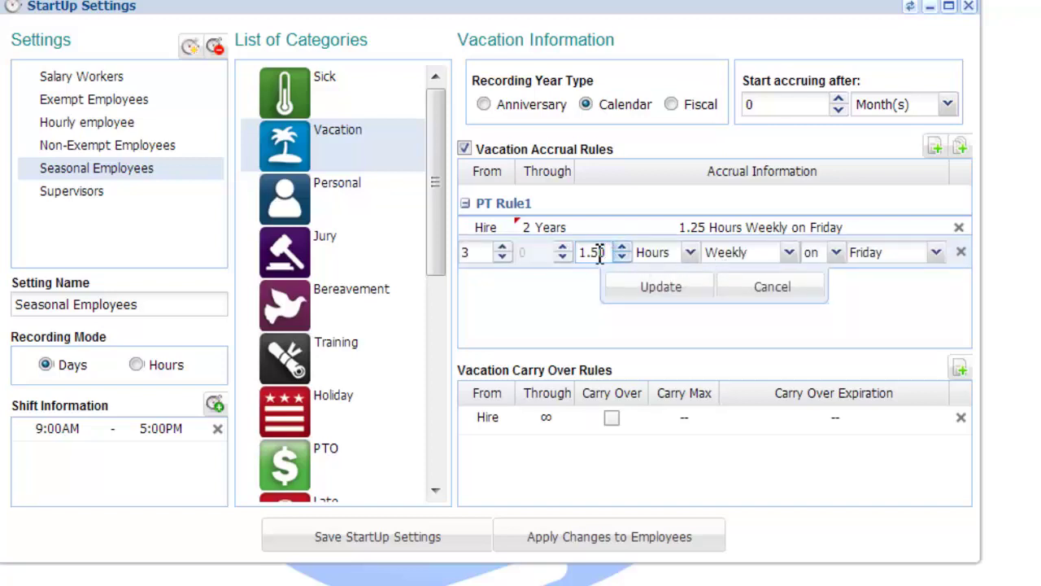
key("Tab")
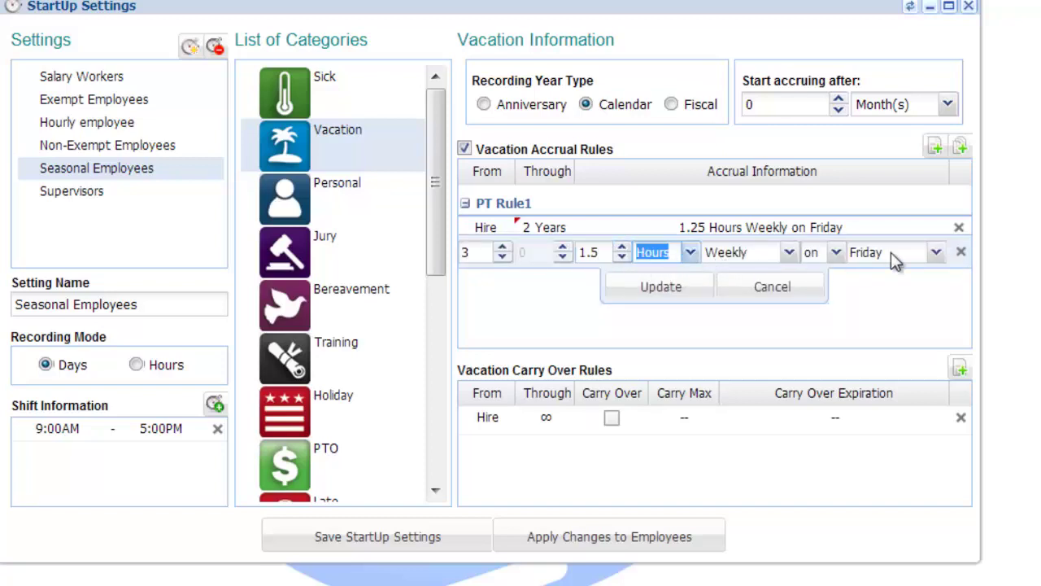
left_click(672, 286)
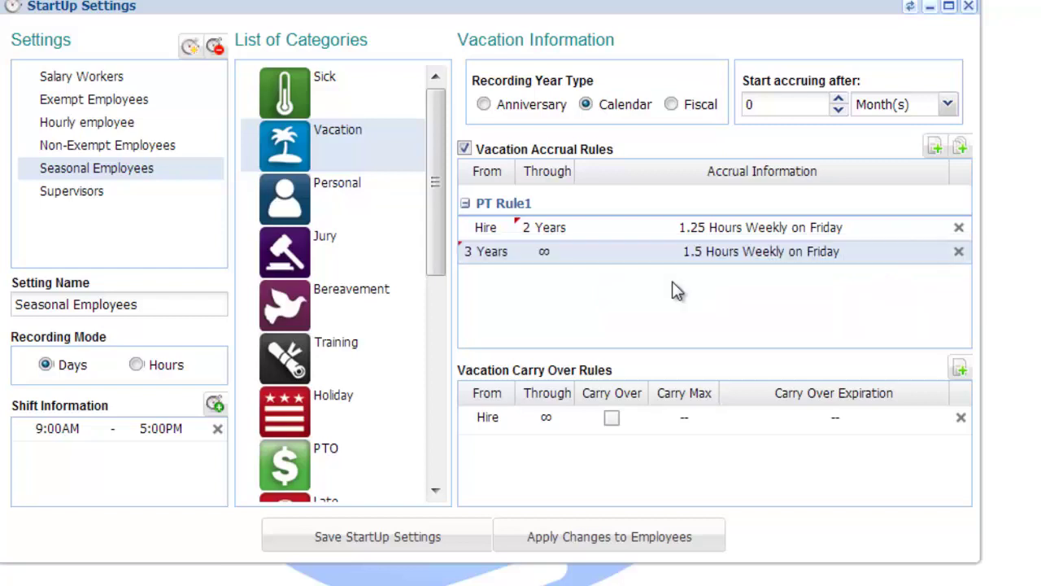
Add a third accrual interval to PT Rule1 starting at 6 years
left_click(935, 148)
left_click(507, 278)
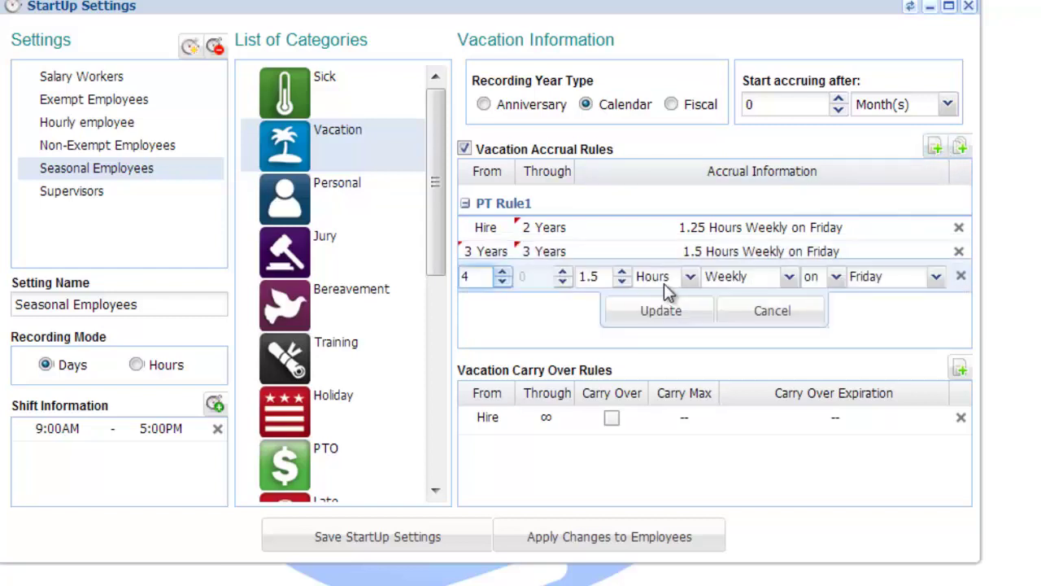
key("BackSpace")
type("6")
key("Tab")
key("Return")
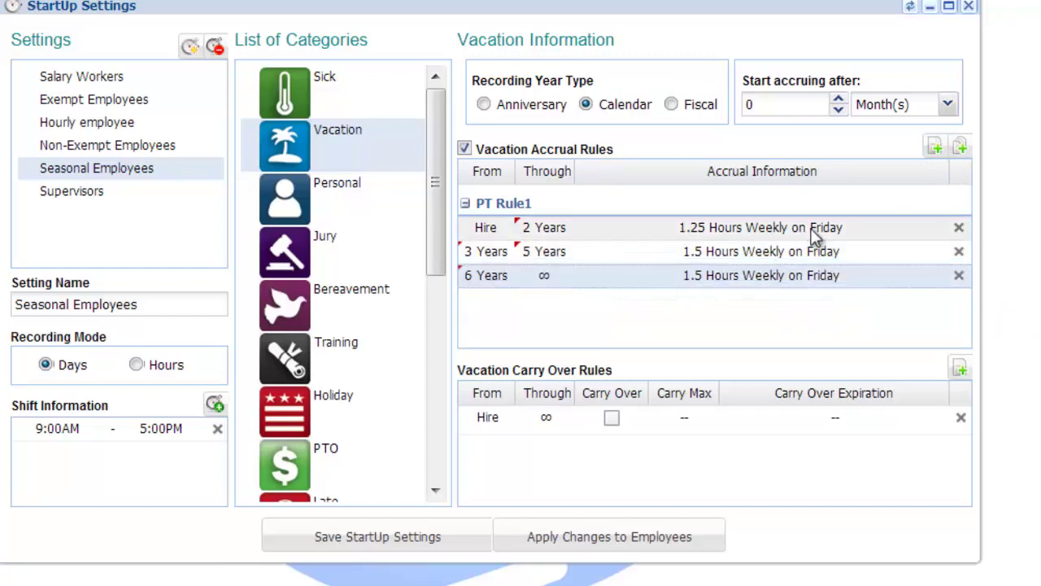
Add a fourth accrual interval to PT Rule1 starting at 15 years with an accrual amount of 1.75 hours
left_click(935, 146)
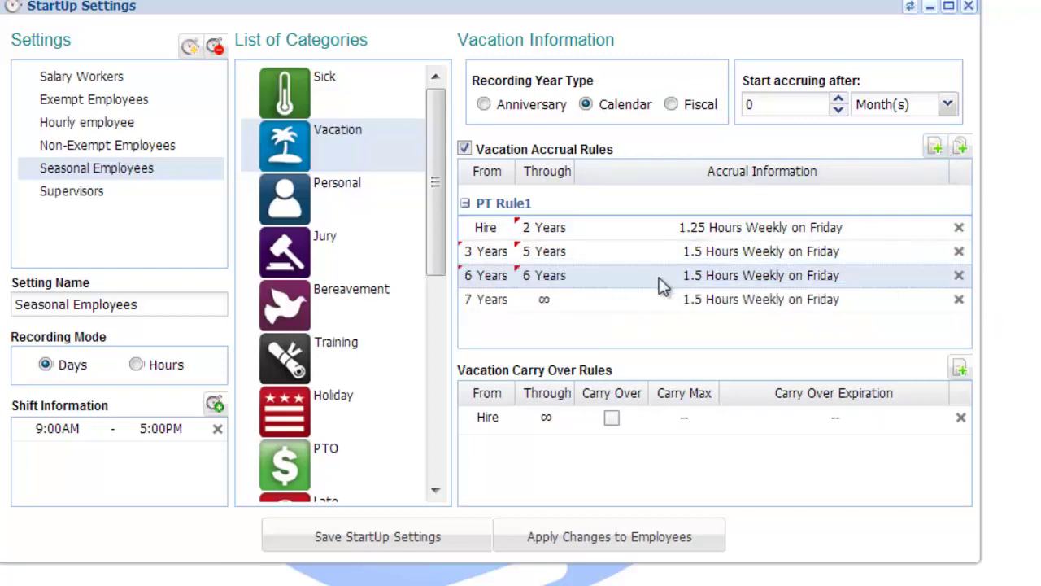
left_click(490, 301)
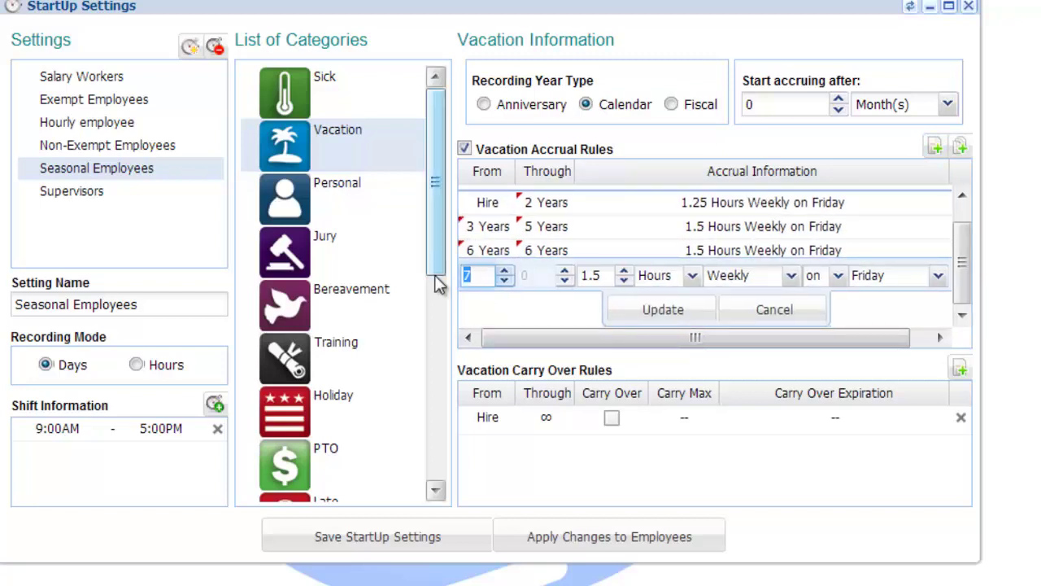
type("15")
key("Tab")
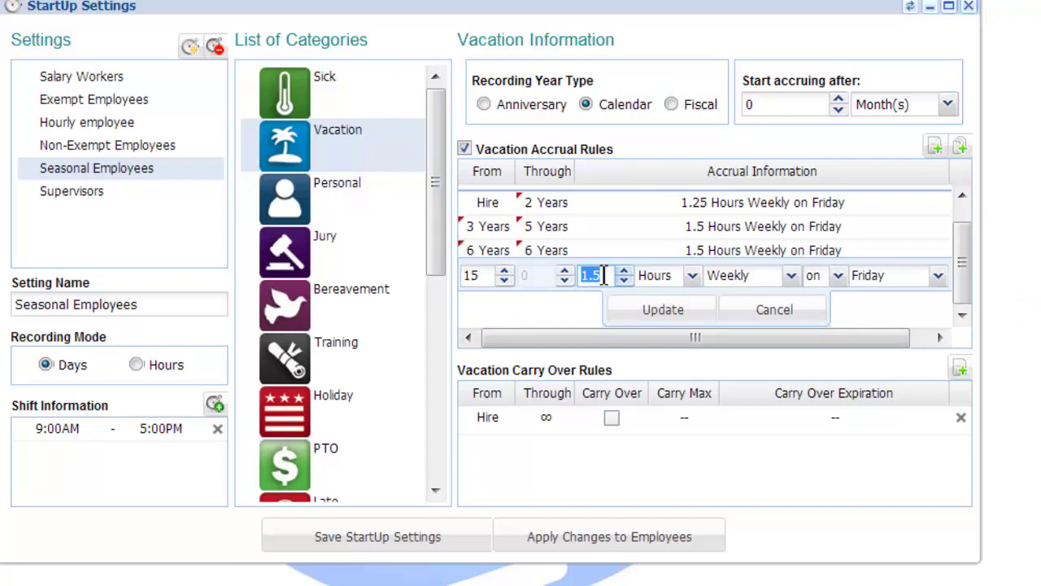
type("1.75")
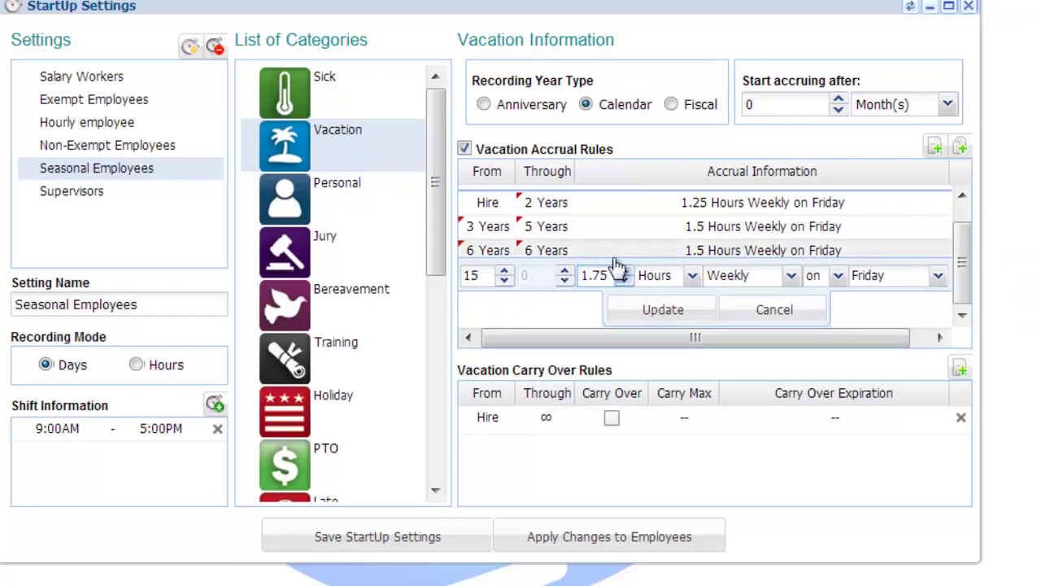
left_click(686, 314)
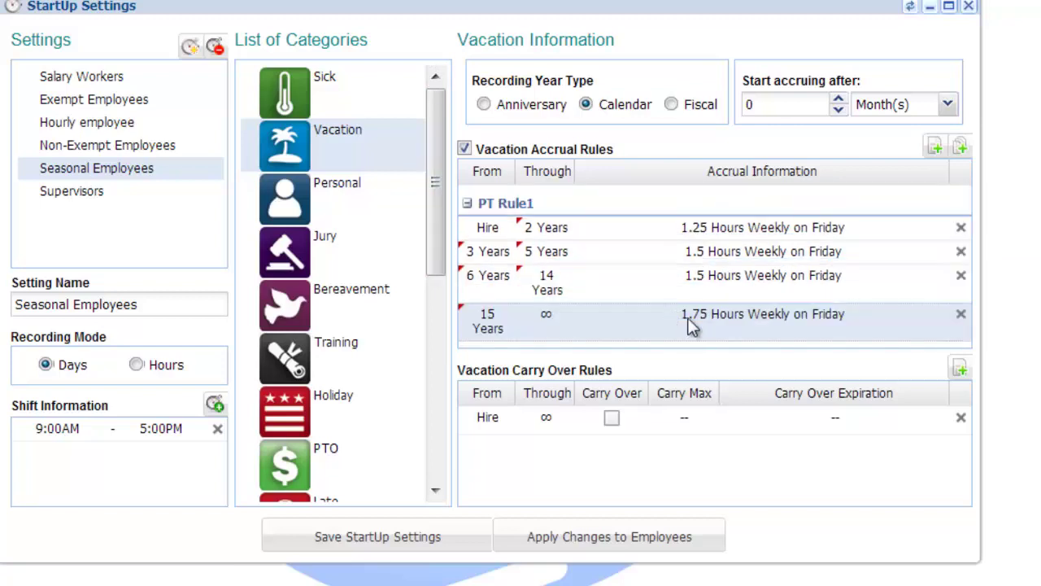
Enable carry over in the Vacation carry-over rule starting from Hire and set its carry maximum to 5
left_click(611, 418)
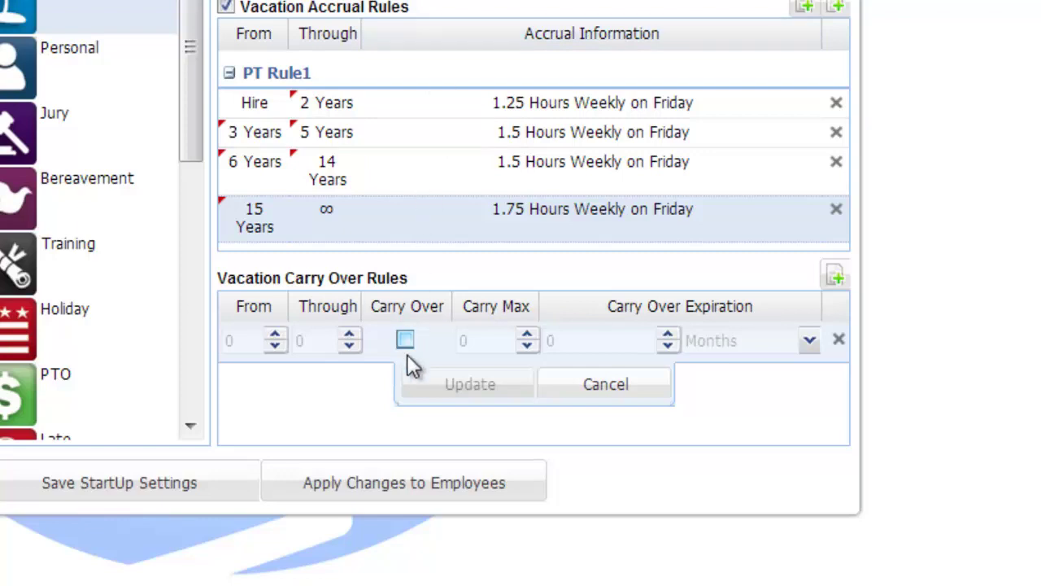
left_click(404, 340)
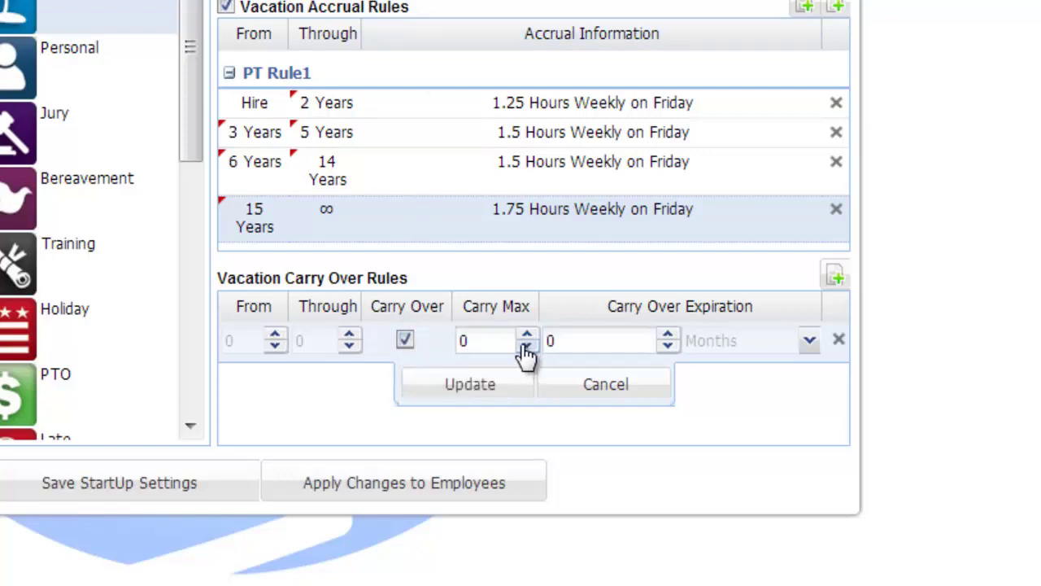
left_click(529, 342)
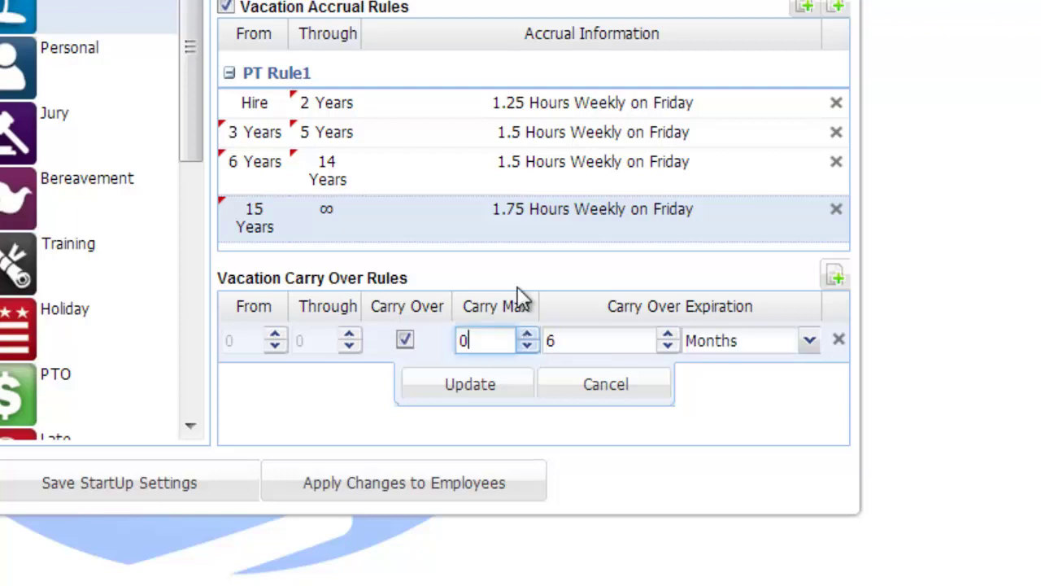
left_click(531, 342)
left_click(529, 337)
left_click(529, 337)
left_click(529, 337)
Set the Hire carry-over rule to expire after 10 months and apply the rule
left_click(669, 341)
left_click(669, 341)
left_click(669, 341)
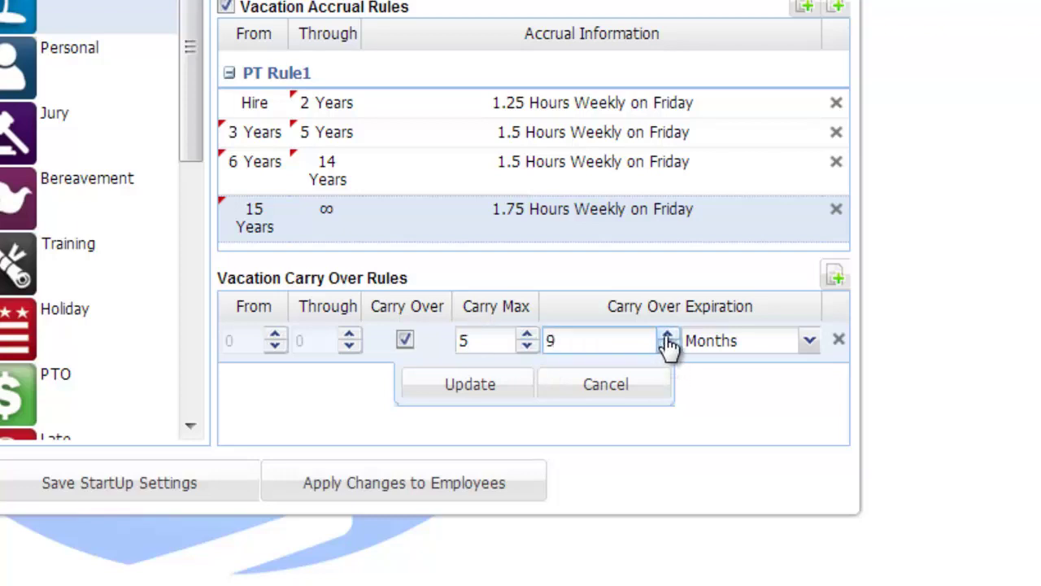
left_click(669, 341)
left_click(469, 388)
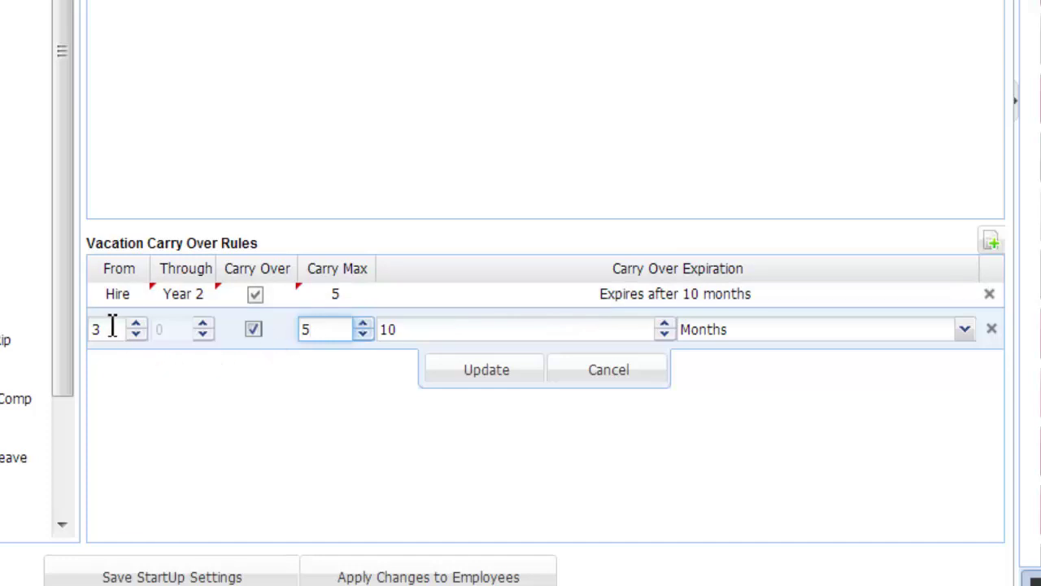
Set the year 3 carry-over interval to a carry maximum of 8 and an expiration of 12 months
left_click(363, 324)
left_click(363, 325)
left_click(363, 325)
left_click(665, 325)
left_click(664, 324)
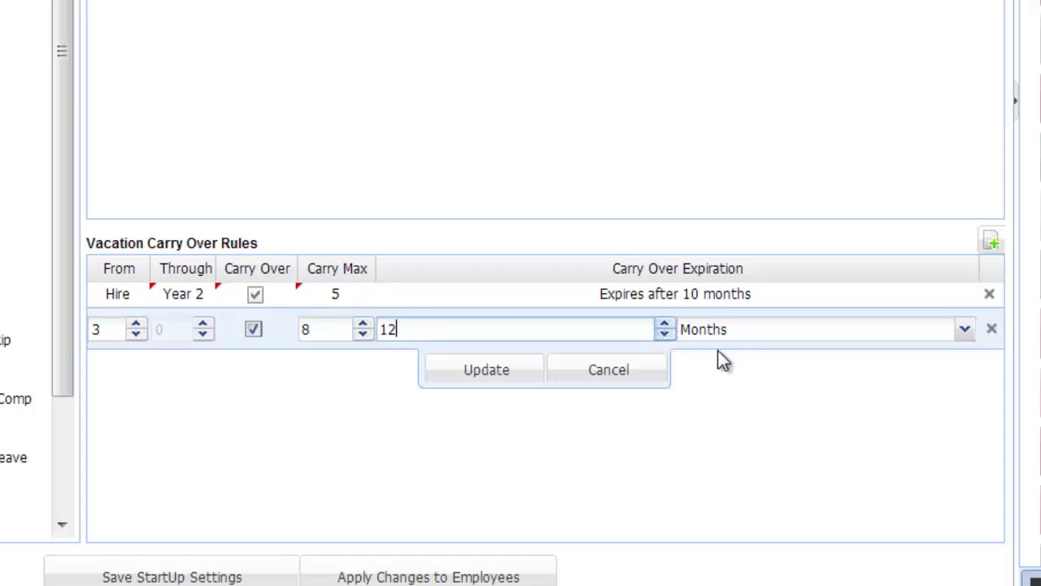
left_click(460, 370)
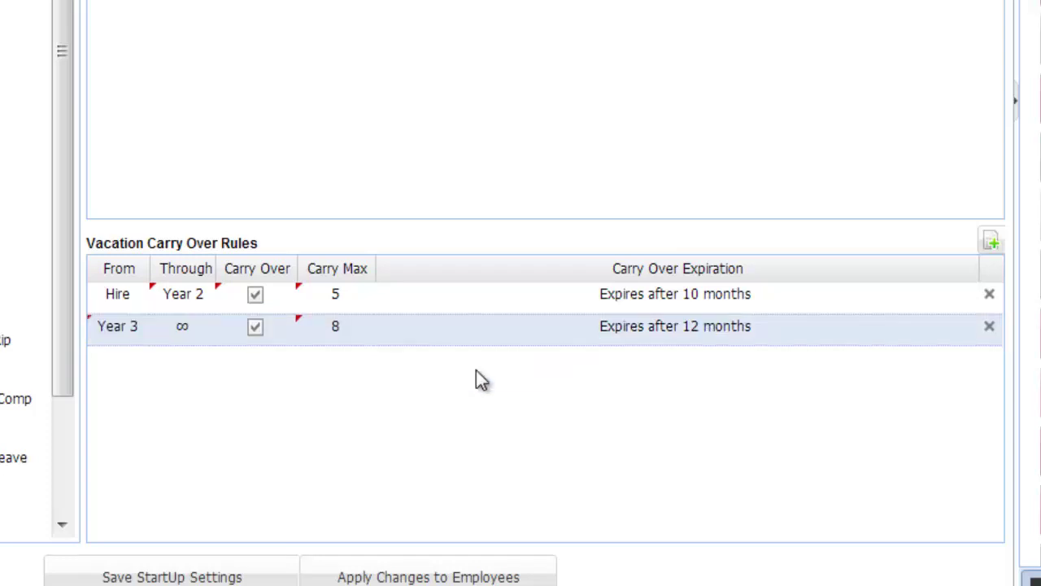
Add a carry-over interval starting at year 5 with a carry maximum of 10, and save the StartUp settings
left_click(991, 241)
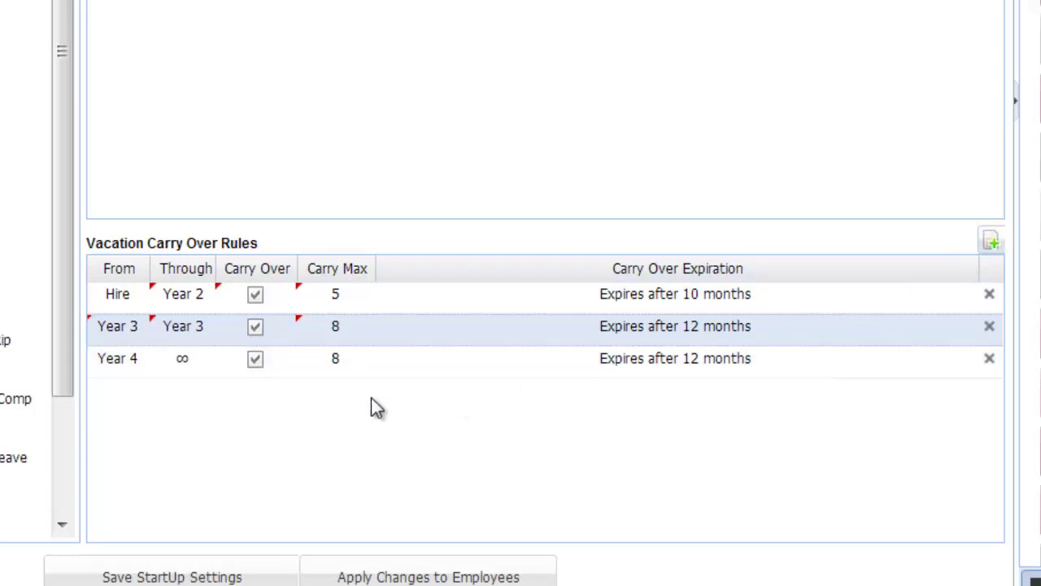
double_click(149, 359)
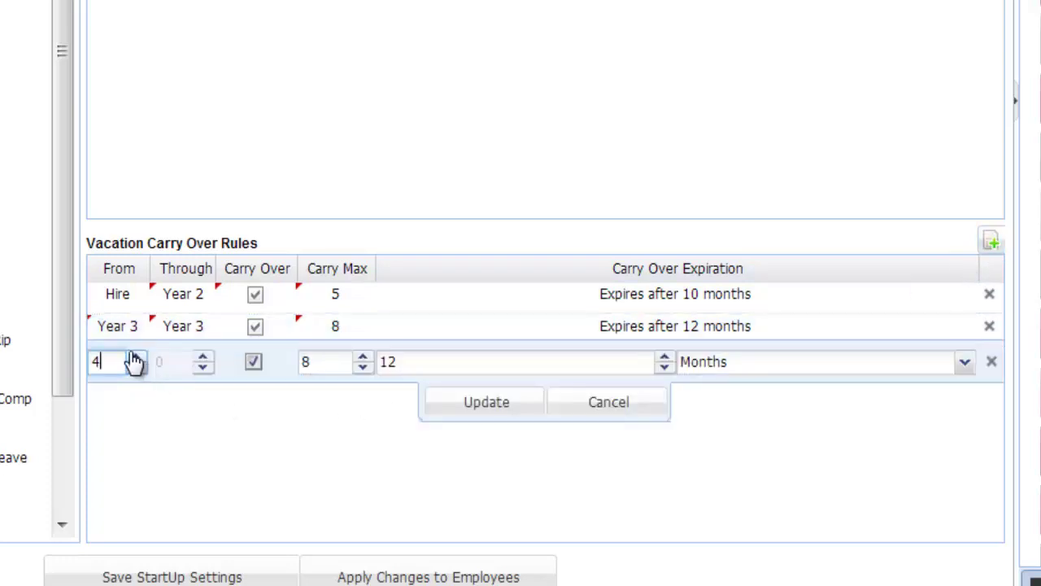
left_click(135, 357)
left_click(362, 357)
left_click(363, 357)
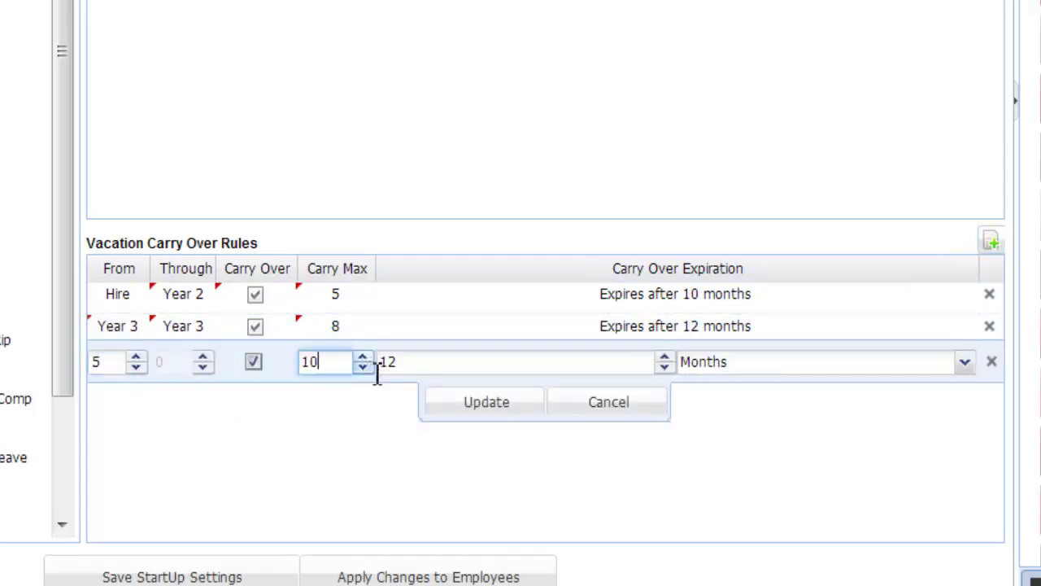
left_click(511, 409)
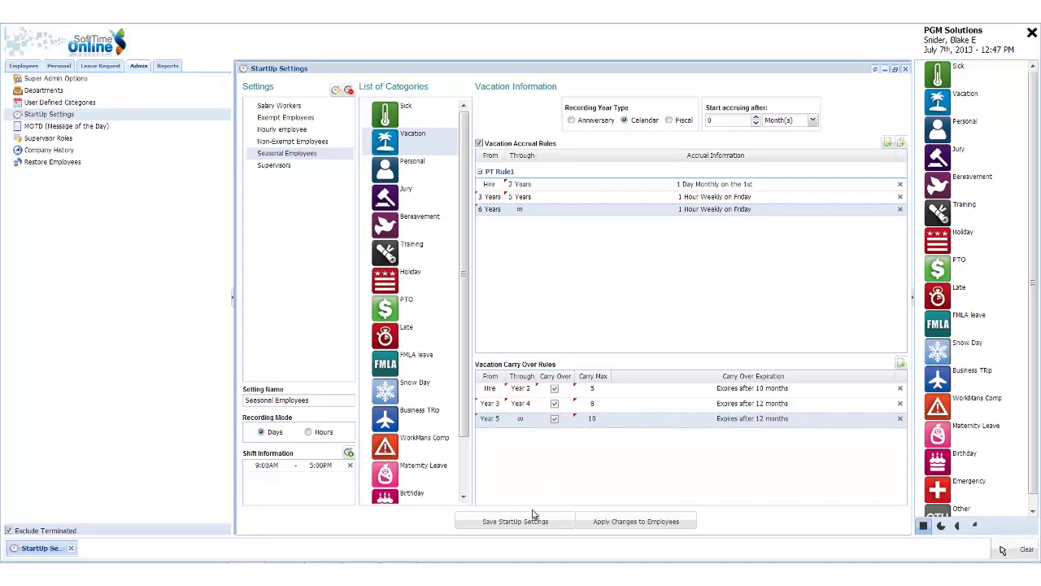
left_click(523, 522)
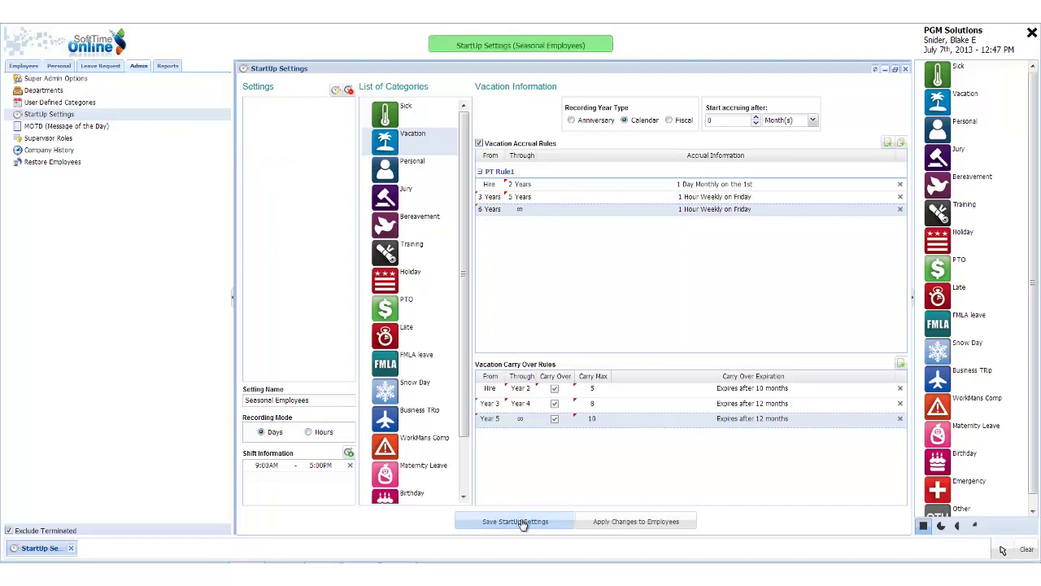